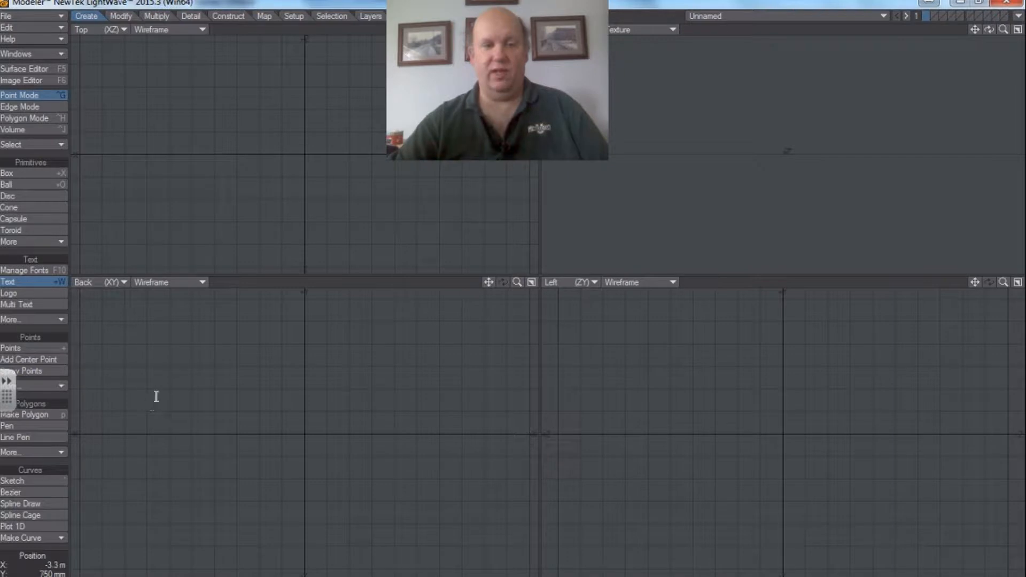
# Create the text "Perspective" in the Back view with the Text tool.
pyautogui.click(157, 396)
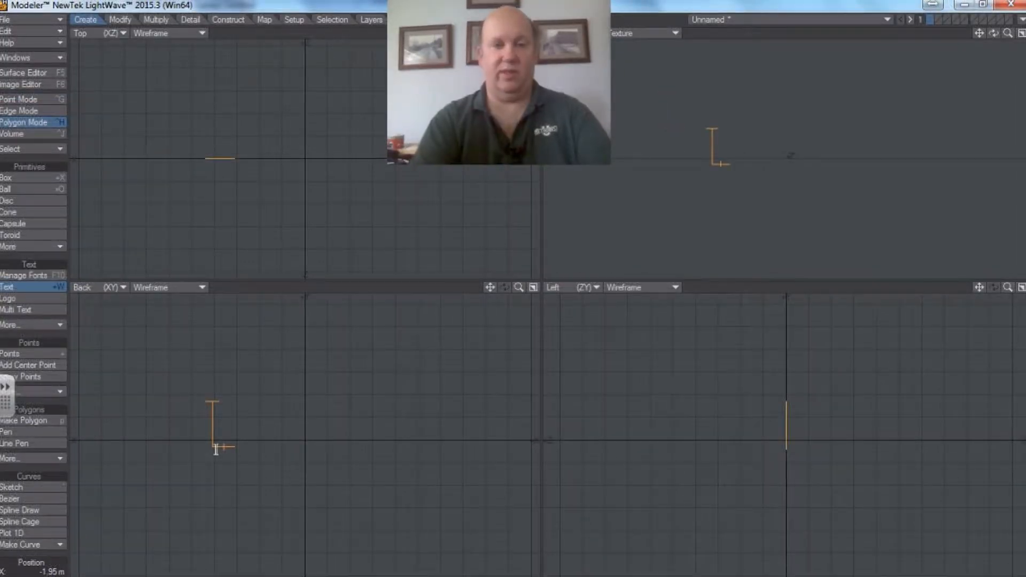
pyautogui.write('Pers')
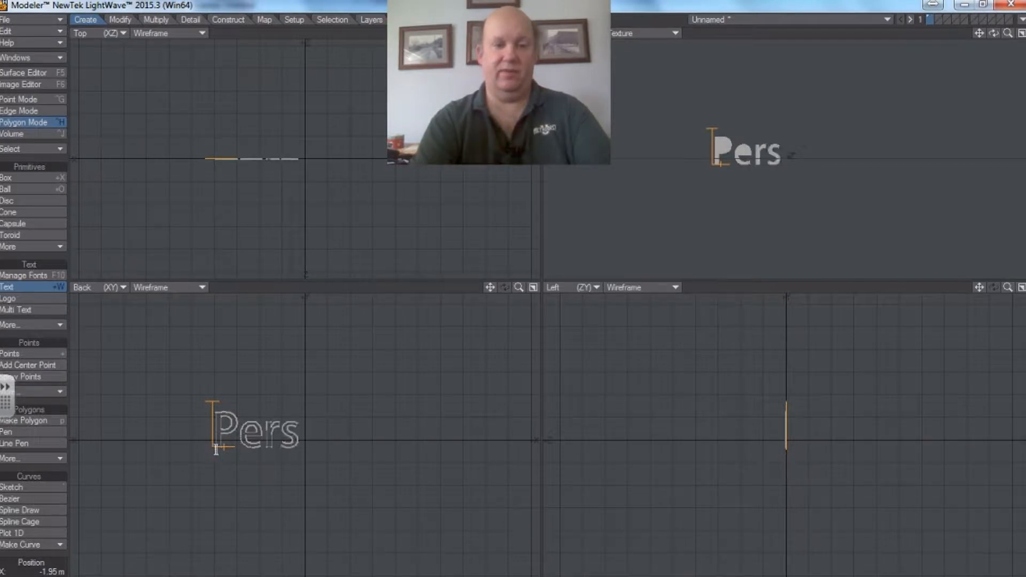
pyautogui.write('pective')
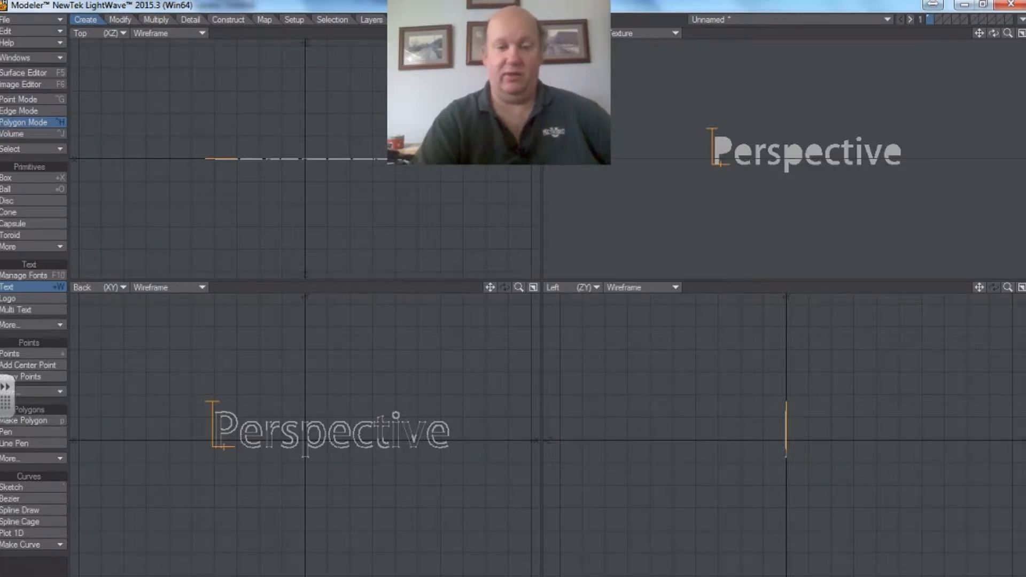
pyautogui.write('n')
pyautogui.press('BackSpace')
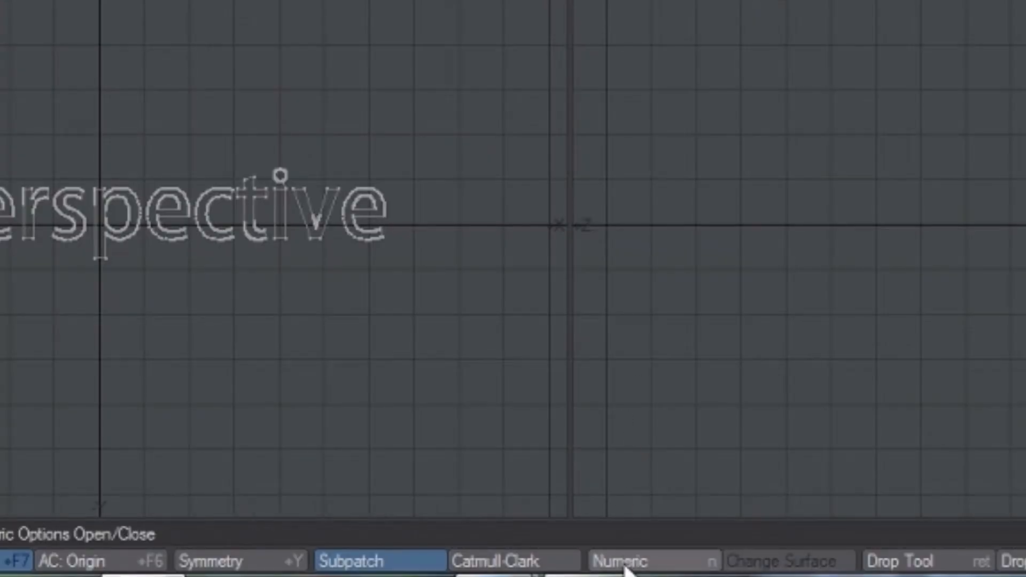
# Set the font of the "Perspective" text to Arial Black 900 in the Text tool's numeric options.
pyautogui.click(626, 563)
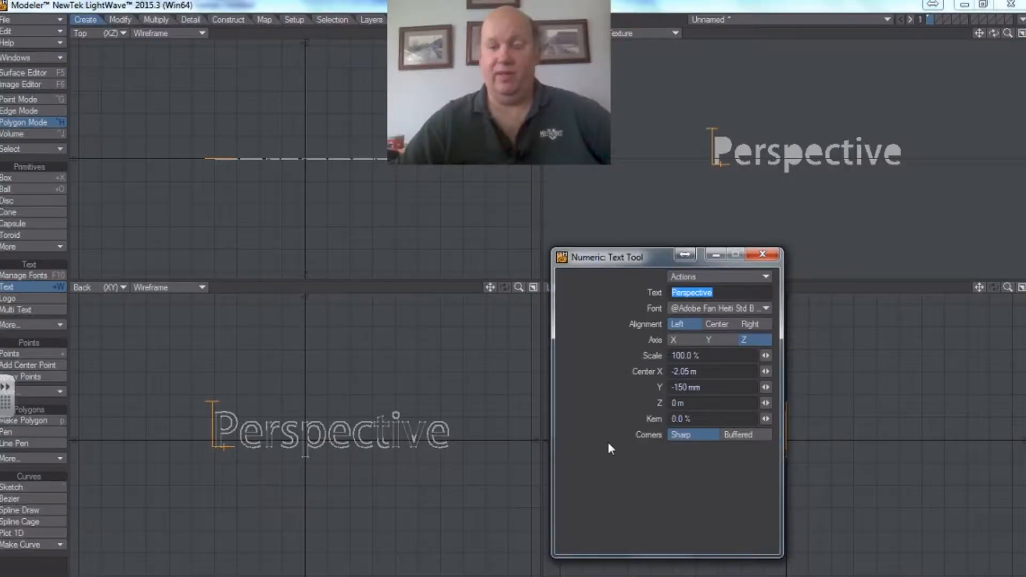
pyautogui.click(765, 308)
pyautogui.scroll(-7, 759, 556)
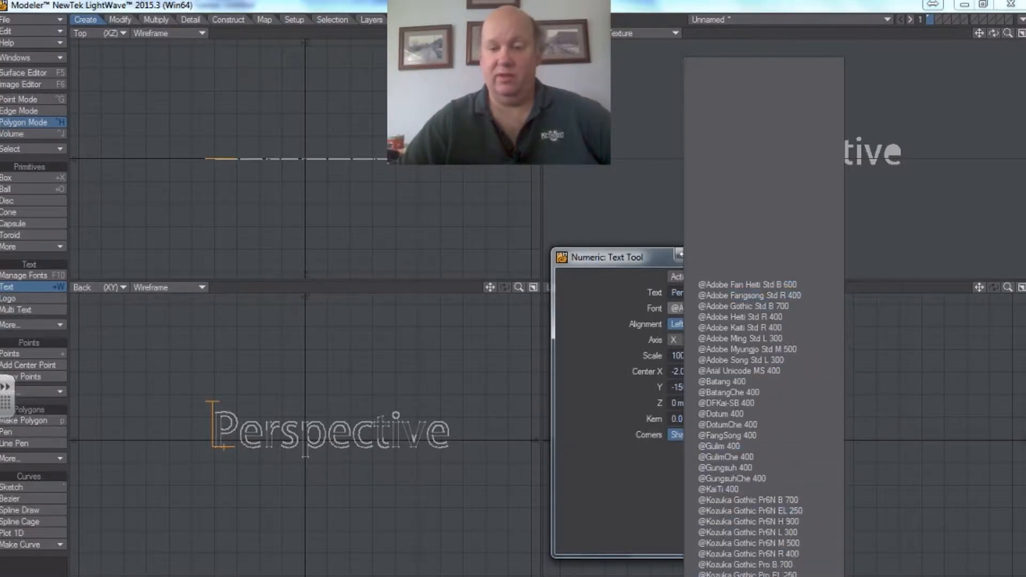
pyautogui.scroll(-9, 759, 550)
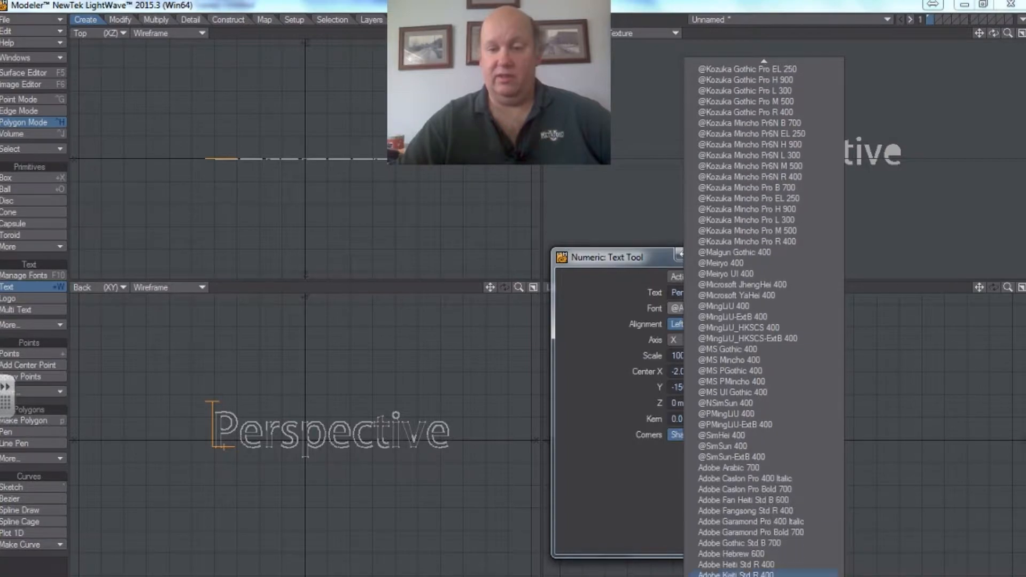
pyautogui.scroll(-4, 774, 548)
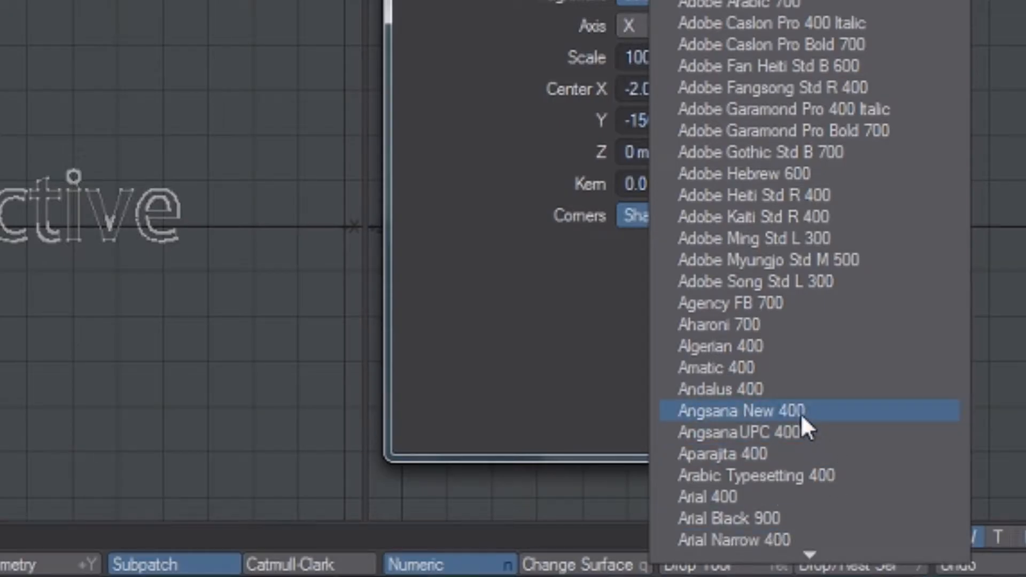
pyautogui.click(793, 515)
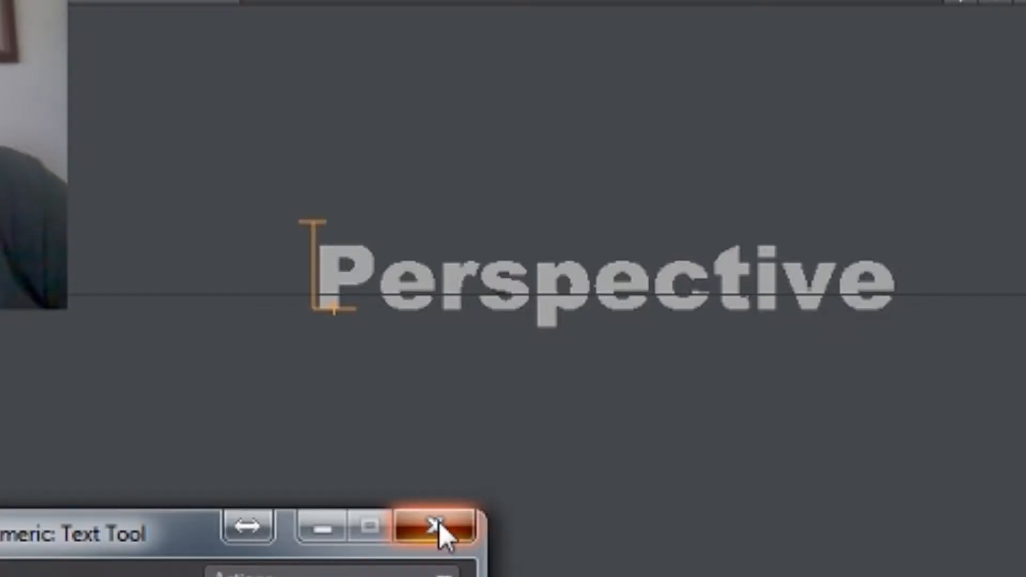
pyautogui.click(436, 525)
# Finish the Text tool and lasso-select all letter polygons in the Back view.
pyautogui.moveTo(995, 2); pyautogui.dragTo(959, 25)
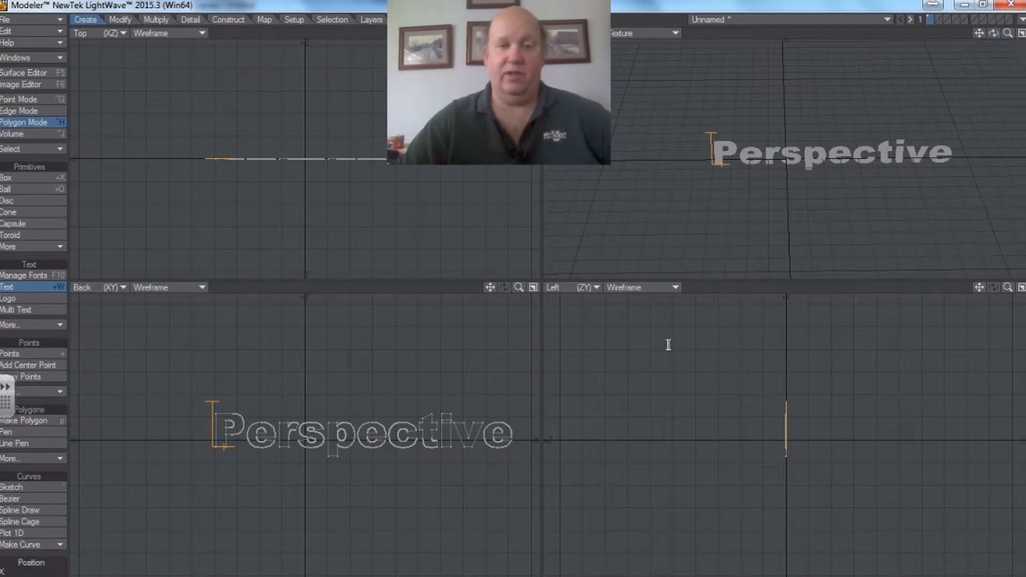
pyautogui.moveTo(490, 290); pyautogui.dragTo(452, 296)
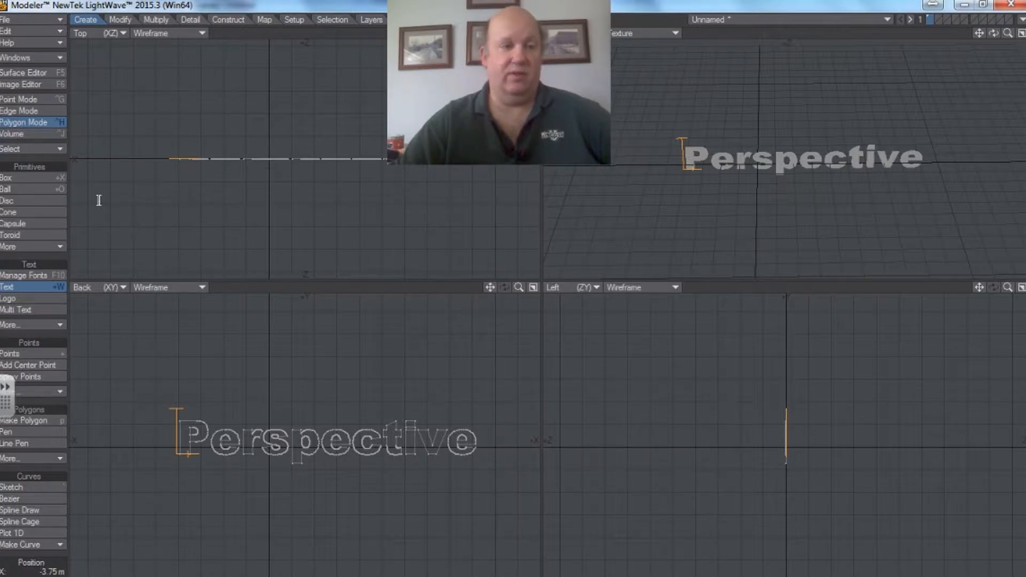
pyautogui.click(52, 287)
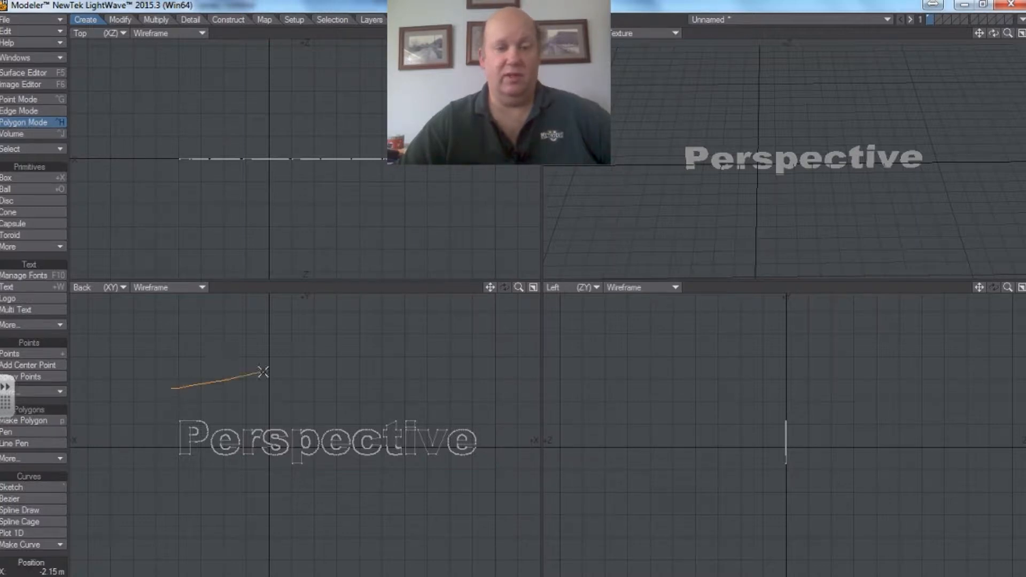
pyautogui.moveTo(471, 500); pyautogui.dragTo(219, 526)
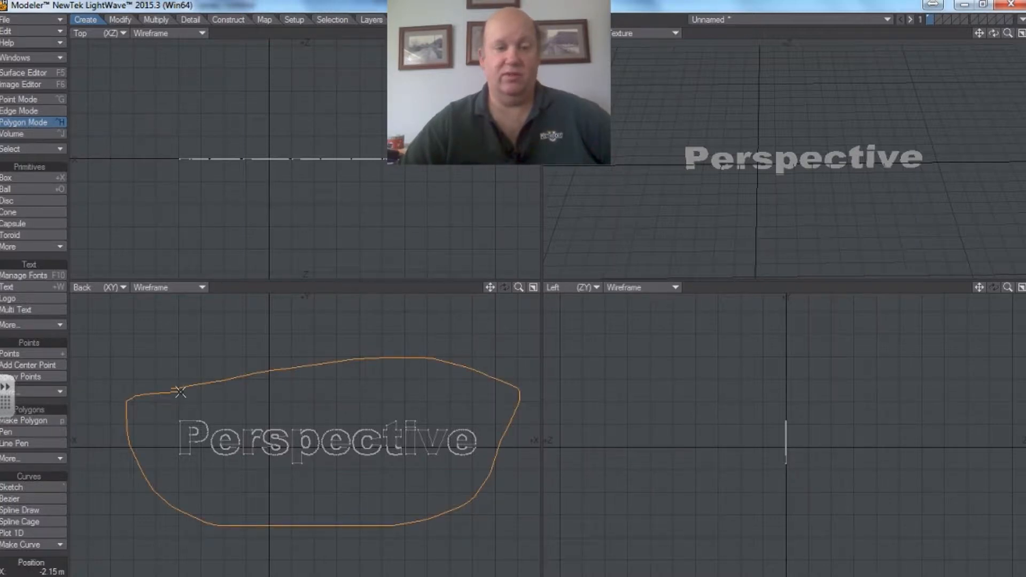
pyautogui.moveTo(135, 395); pyautogui.dragTo(137, 394)
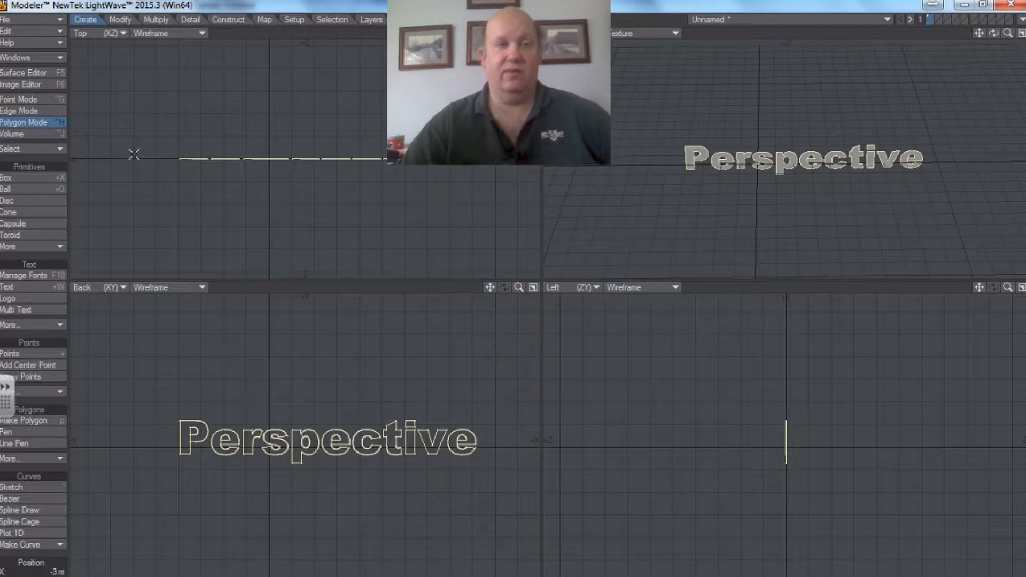
# Give the selected letters depth along the Z axis with the Bevel tool, without inset.
pyautogui.click(158, 20)
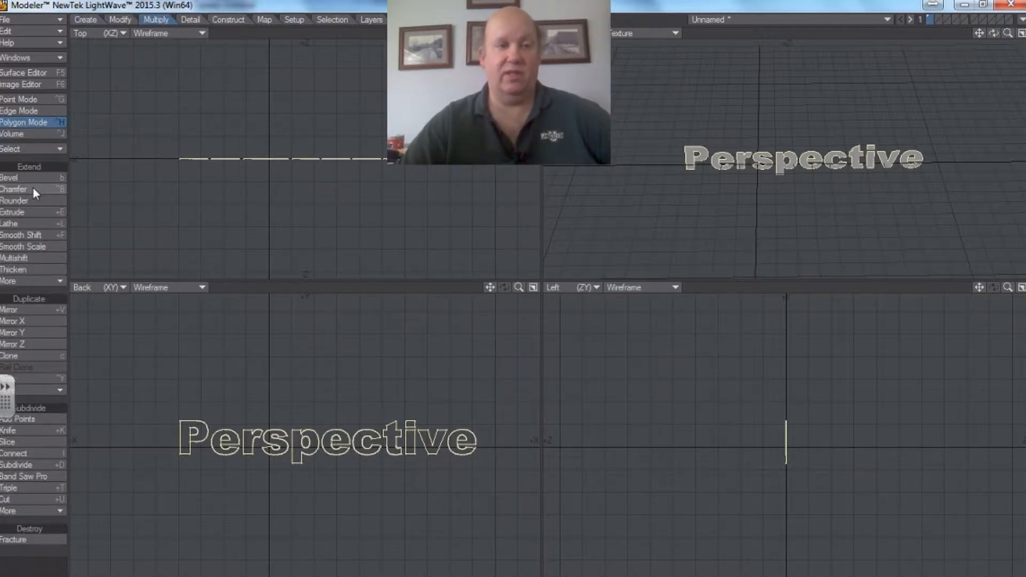
pyautogui.click(66, 176)
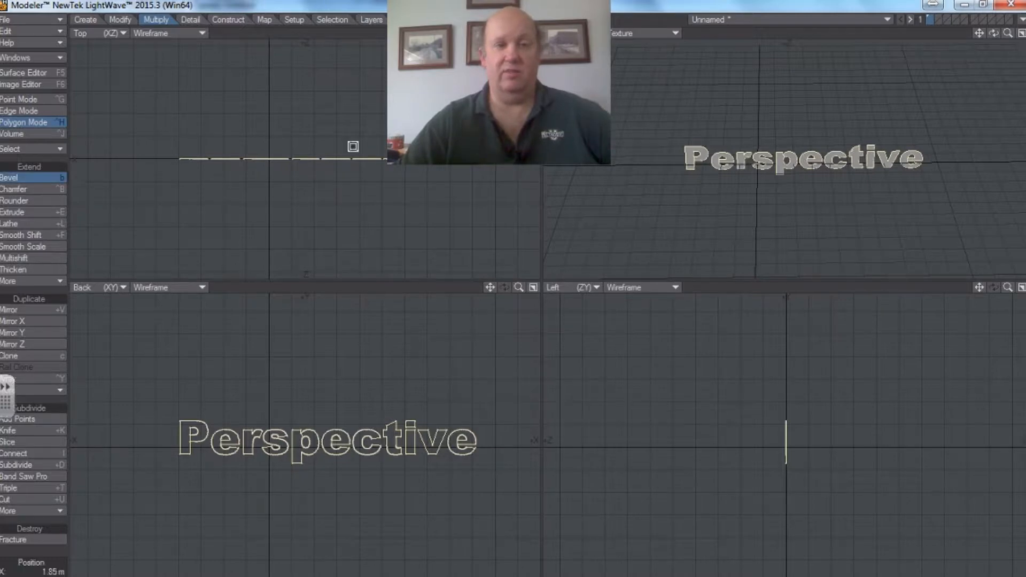
pyautogui.moveTo(344, 153); pyautogui.dragTo(344, 85)
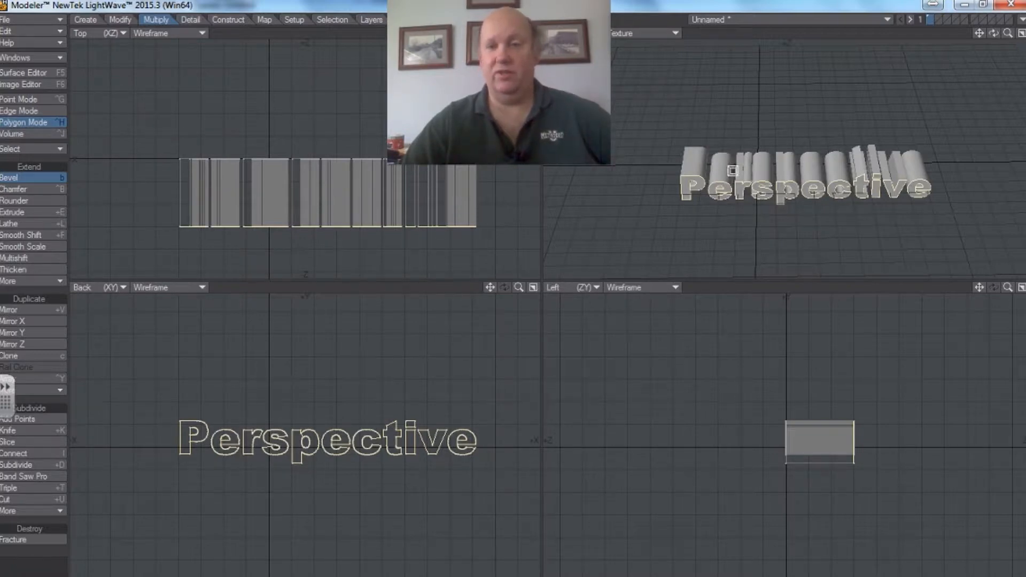
pyautogui.moveTo(993, 31); pyautogui.dragTo(946, 35)
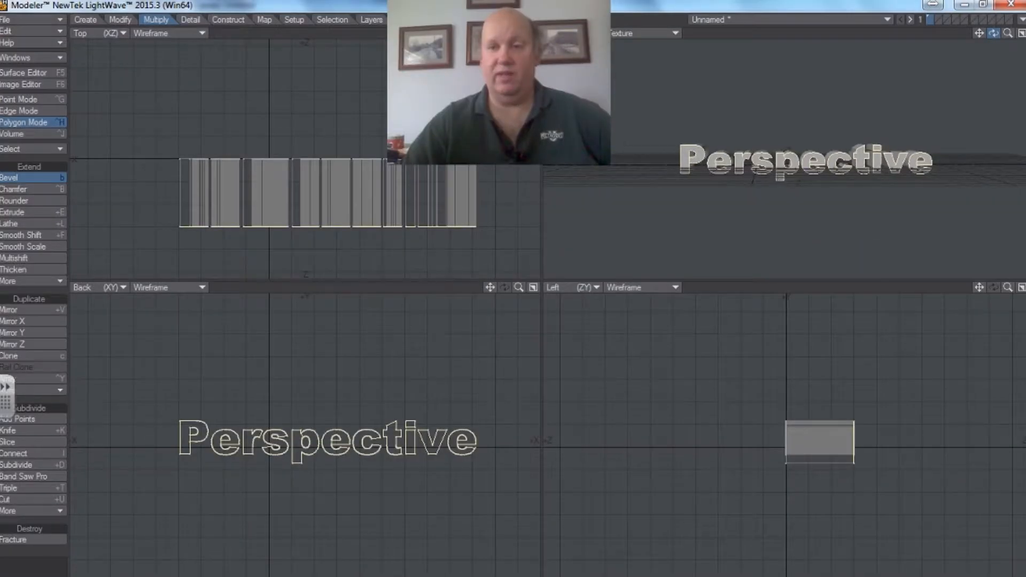
pyautogui.moveTo(1008, 33); pyautogui.dragTo(968, 33)
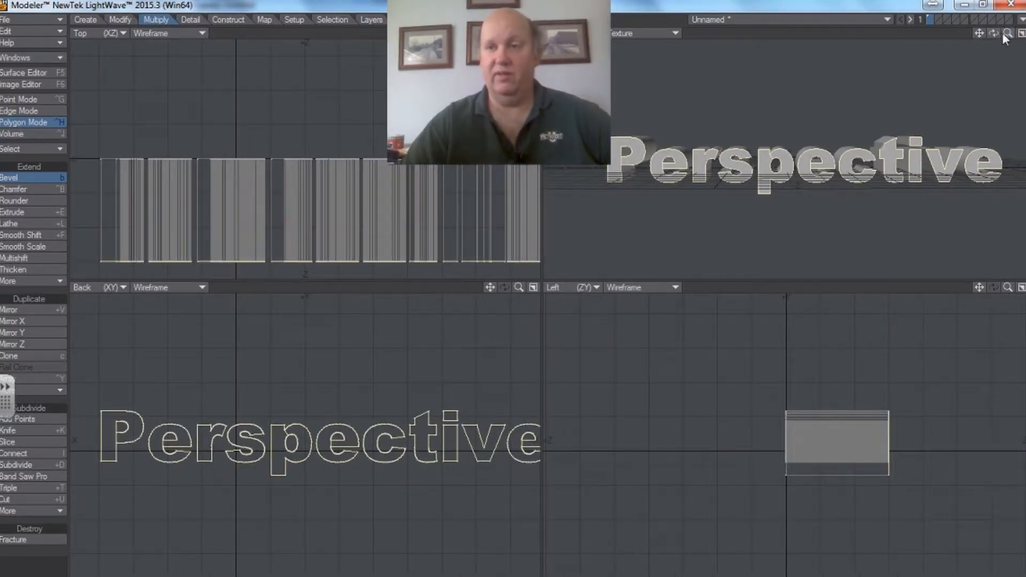
pyautogui.moveTo(1004, 34); pyautogui.dragTo(988, 34)
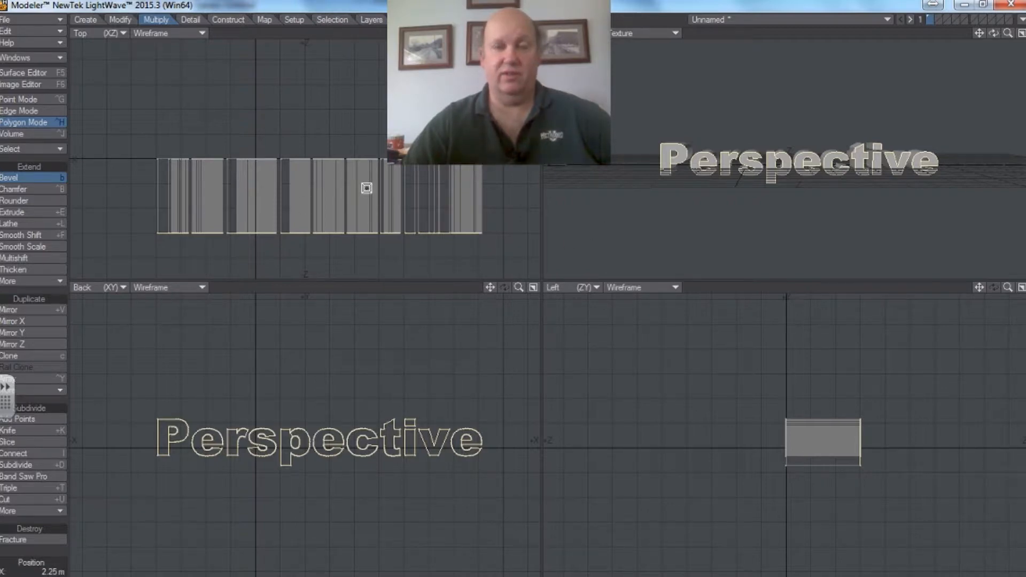
pyautogui.click(27, 177)
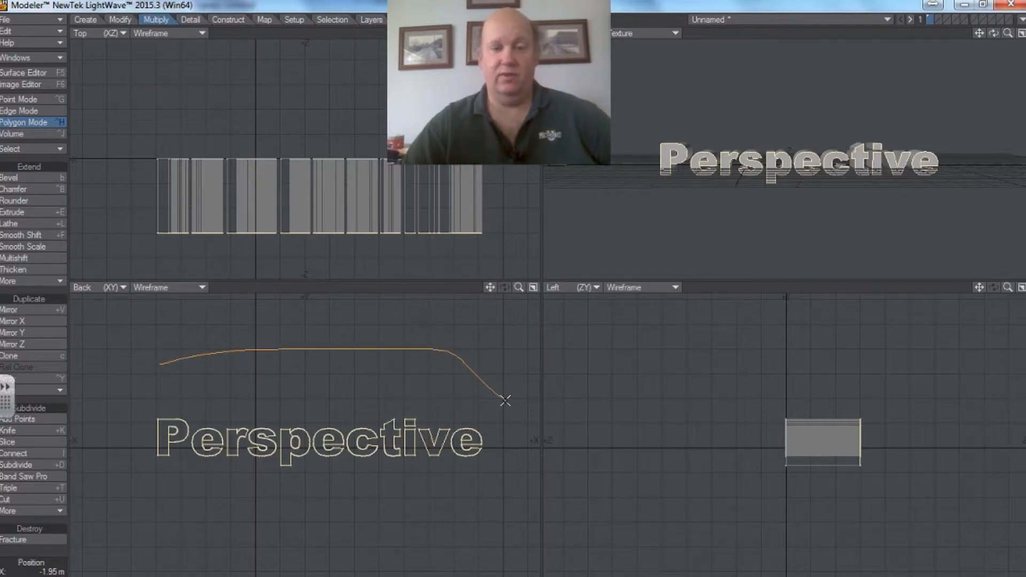
# Assign a new surface named "face" to the selected front polygons of the letters.
pyautogui.moveTo(506, 400); pyautogui.dragTo(484, 340, button='right')
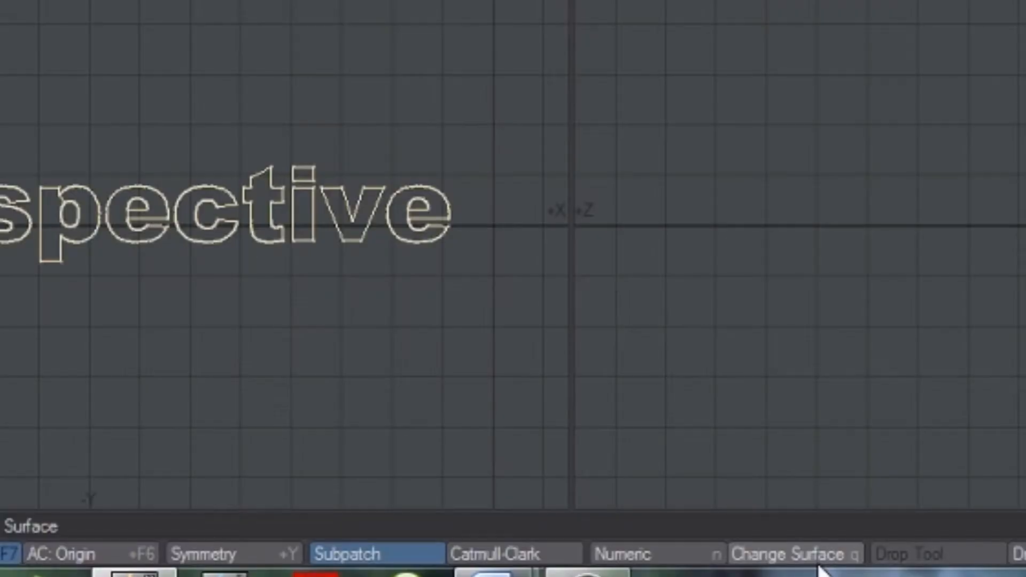
pyautogui.click(816, 555)
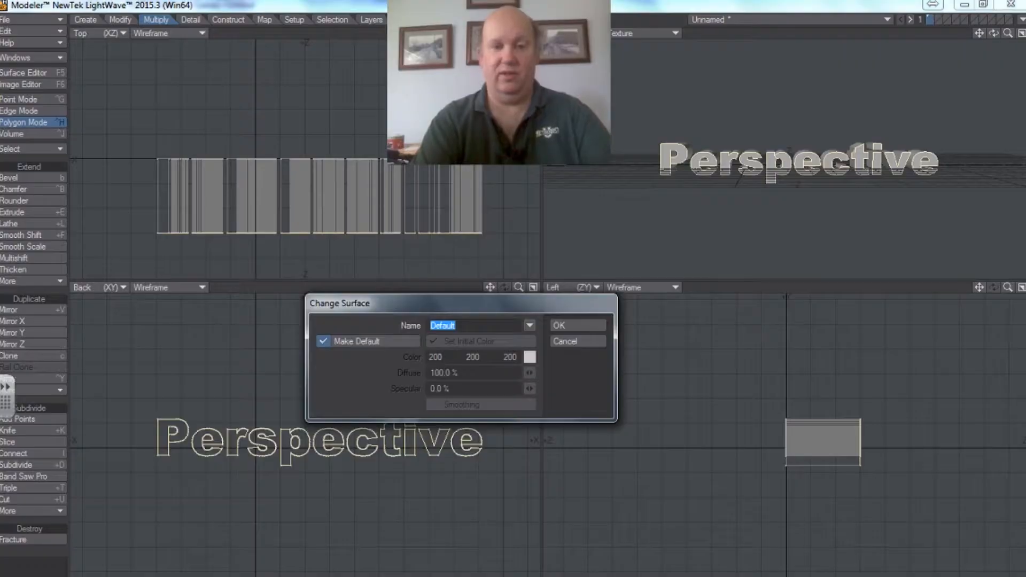
pyautogui.write('face')
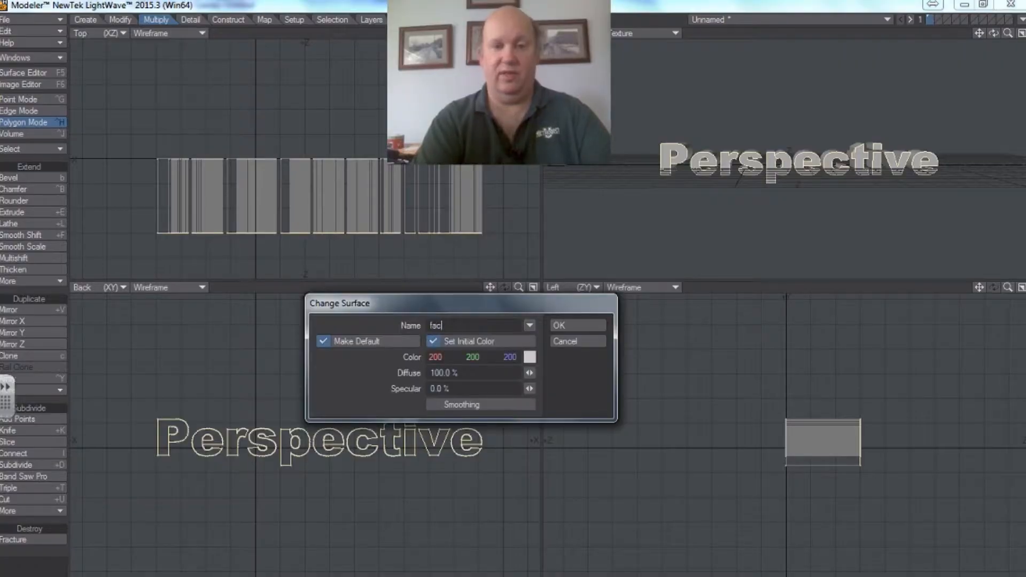
pyautogui.click(598, 325)
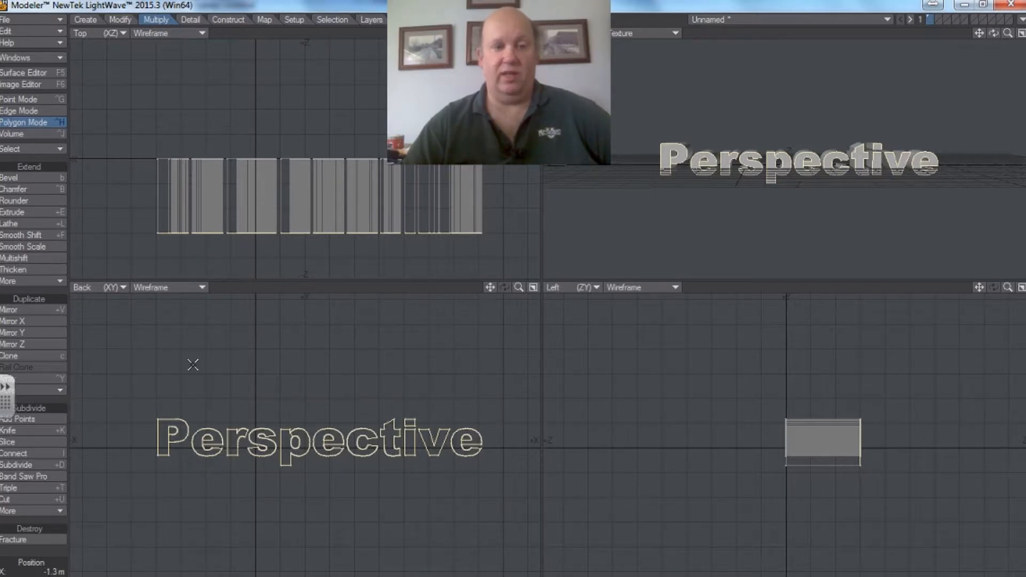
# Clear the face selection, select all the text's polygons, and exclude the front faces using a lasso in the Top view.
pyautogui.moveTo(169, 367); pyautogui.dragTo(480, 368, button='right')
pyautogui.moveTo(454, 500); pyautogui.dragTo(138, 500, button='right')
pyautogui.moveTo(262, 327); pyautogui.dragTo(258, 334, button='right')
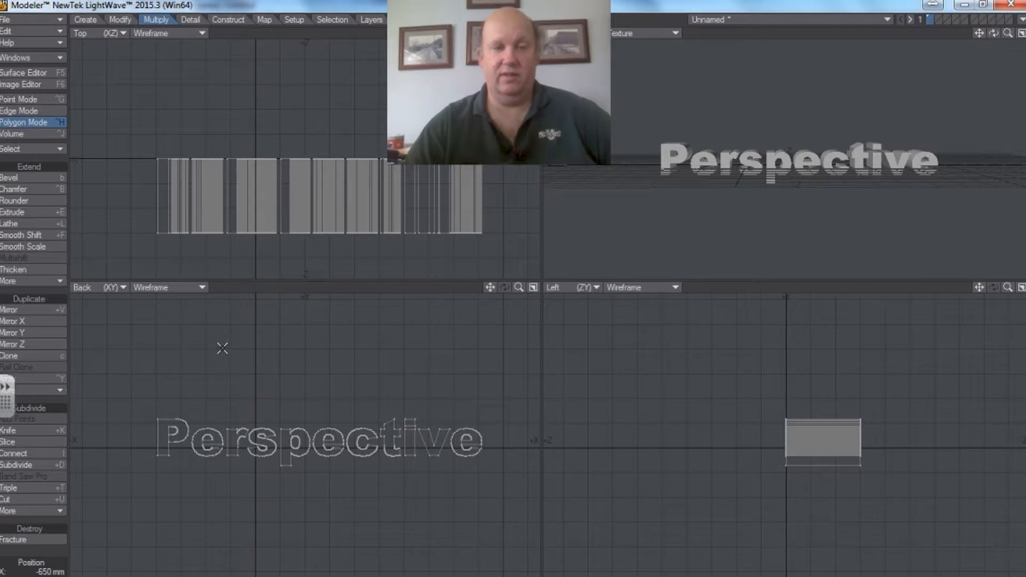
pyautogui.moveTo(499, 456); pyautogui.dragTo(208, 523, button='right')
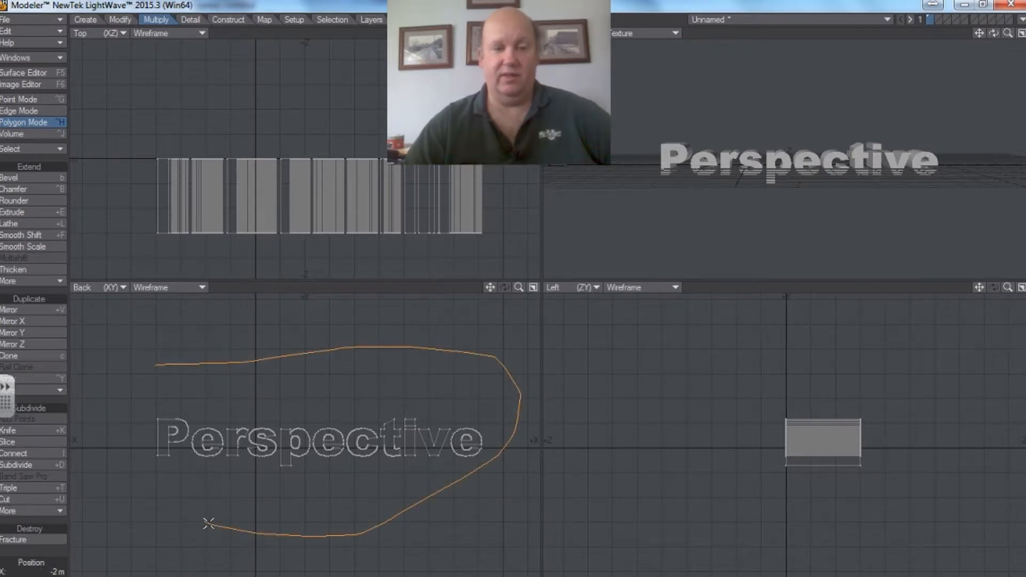
pyautogui.moveTo(143, 353); pyautogui.dragTo(202, 359, button='right')
pyautogui.moveTo(164, 252); pyautogui.dragTo(307, 254, button='right')
pyautogui.moveTo(524, 251); pyautogui.dragTo(444, 223, button='right')
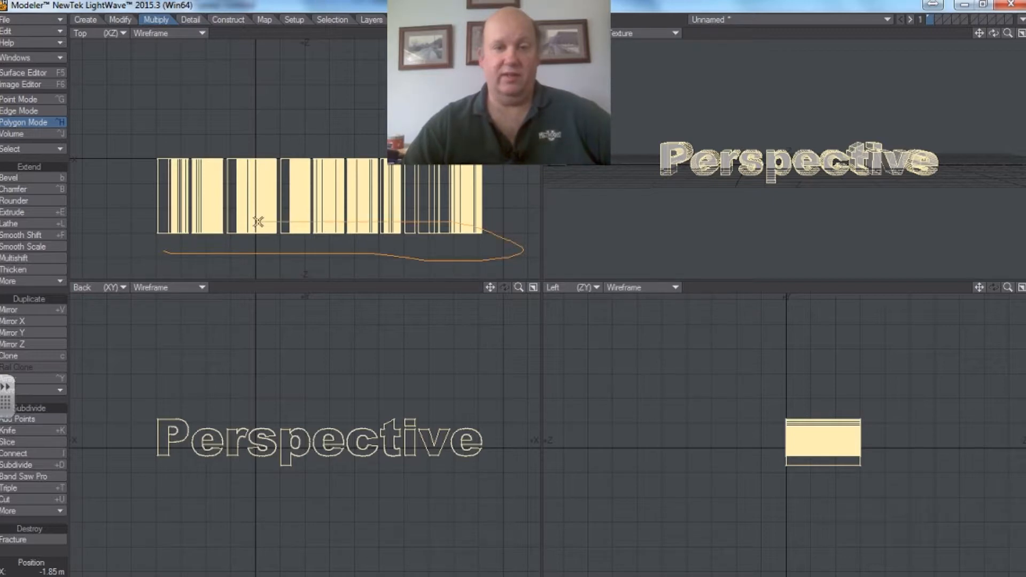
pyautogui.moveTo(168, 273); pyautogui.dragTo(196, 267, button='right')
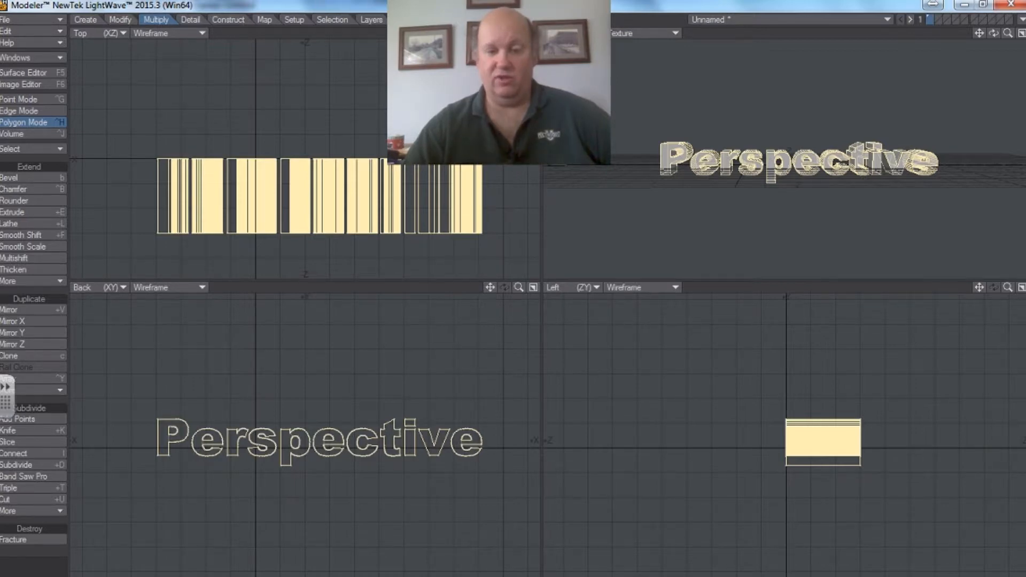
# Assign a new surface named "nonface" to the selected side and back polygons, and deselect them.
pyautogui.press('q')
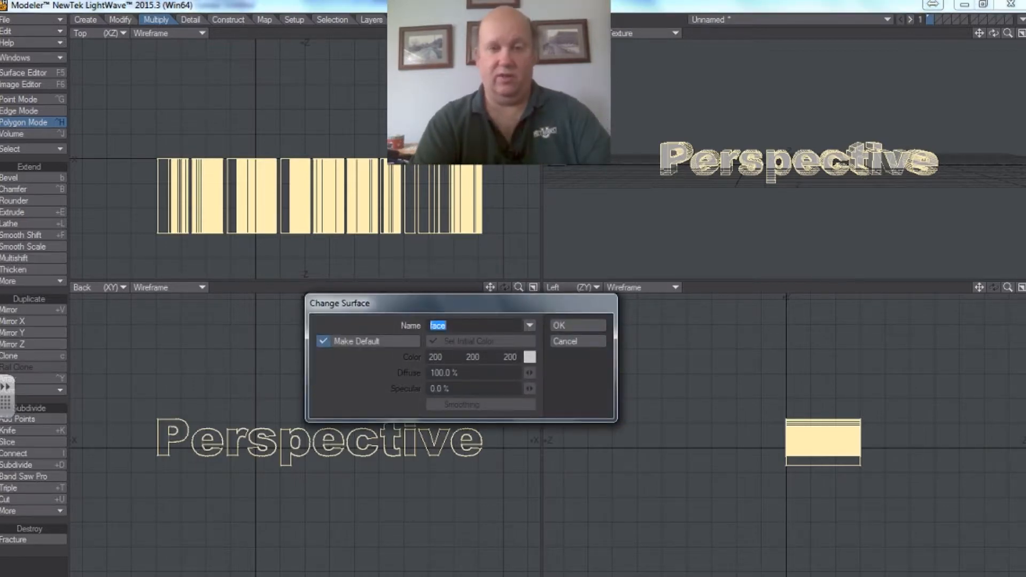
pyautogui.write('non')
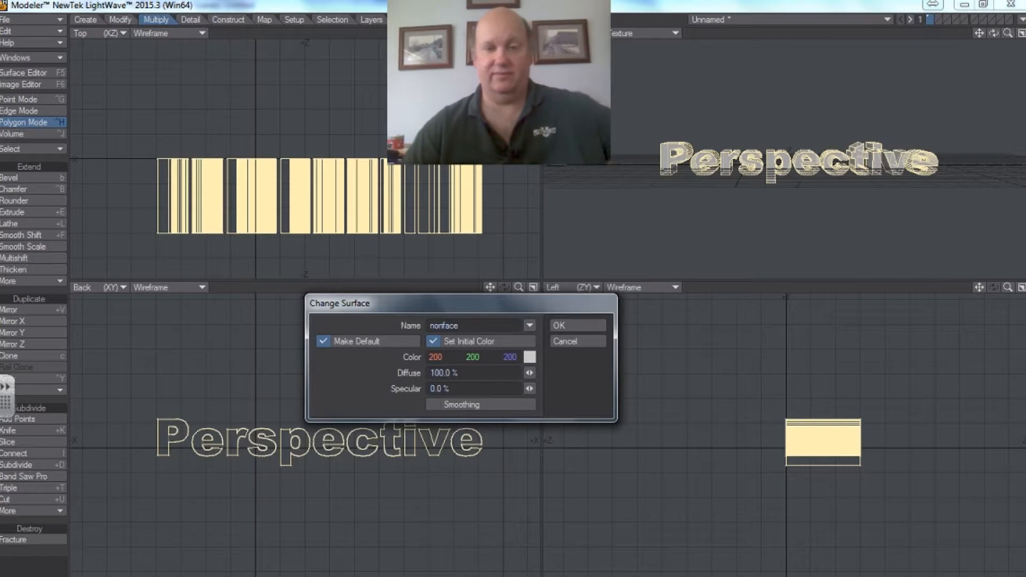
pyautogui.click(573, 327)
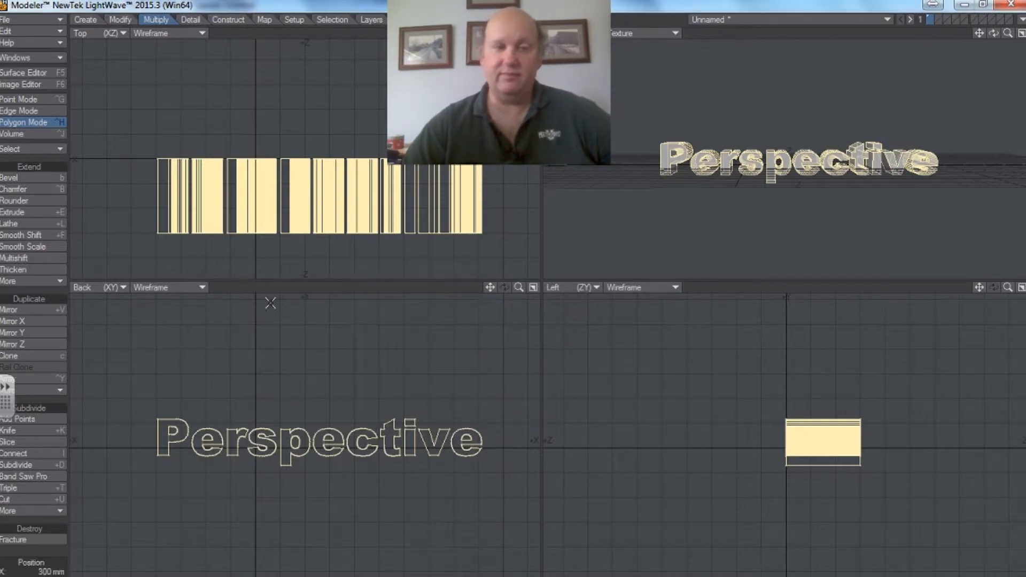
pyautogui.moveTo(202, 266); pyautogui.dragTo(483, 273, button='right')
pyautogui.moveTo(128, 131)
pyautogui.mouseDown(button='right')
pyautogui.moveTo(108, 119)
pyautogui.moveTo(115, 148)
pyautogui.mouseUp(button='right')
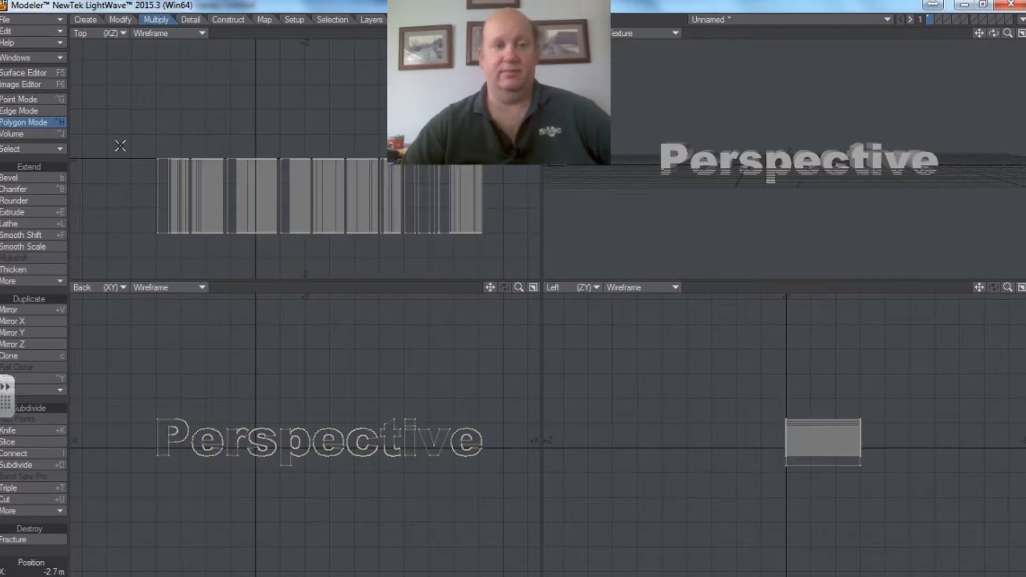
# Save the text object to the Desktop under the file name "perspective".
pyautogui.click(56, 21)
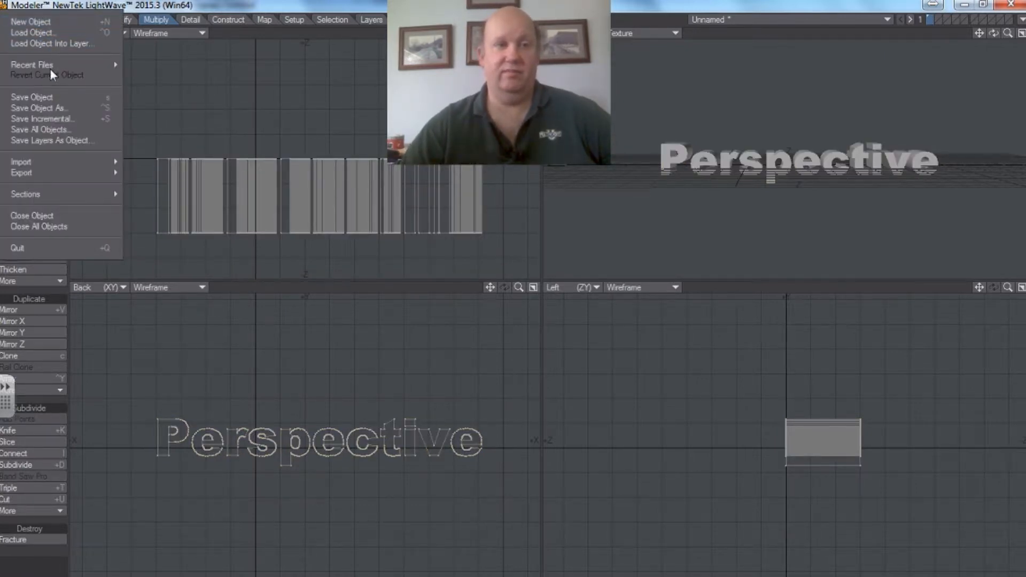
pyautogui.click(53, 94)
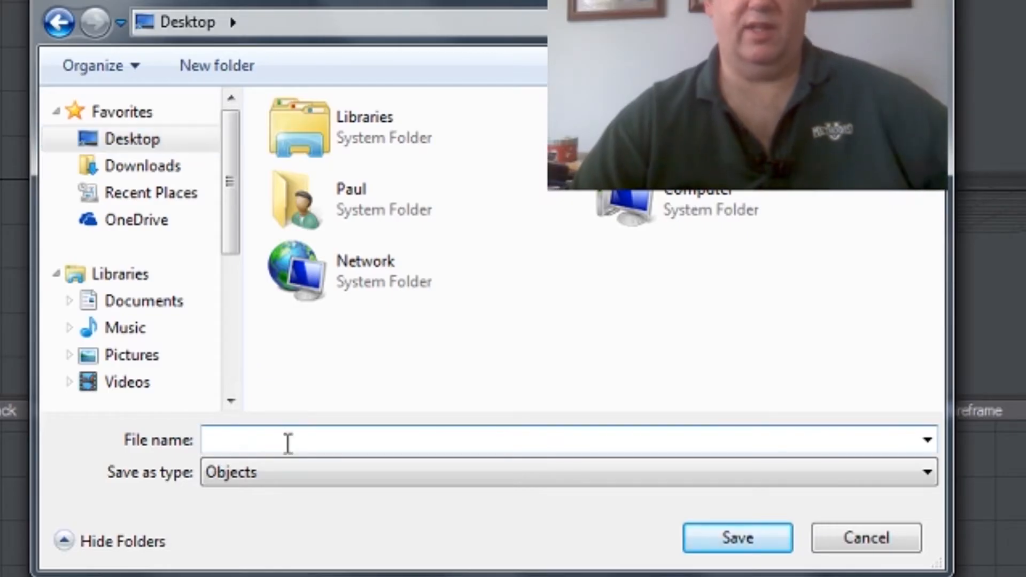
pyautogui.write('persepcv')
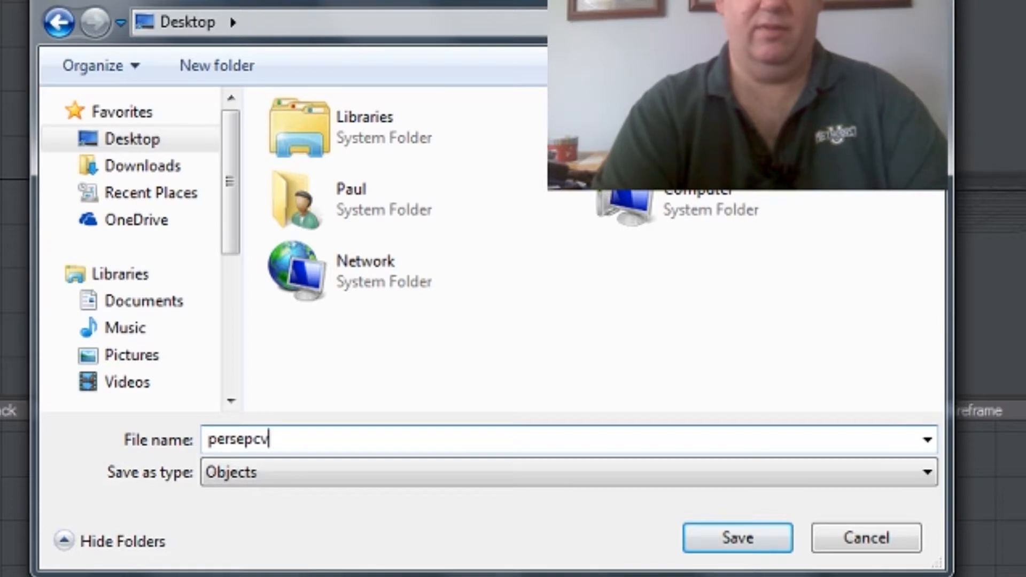
pyautogui.press('BackSpace')
pyautogui.write('ect')
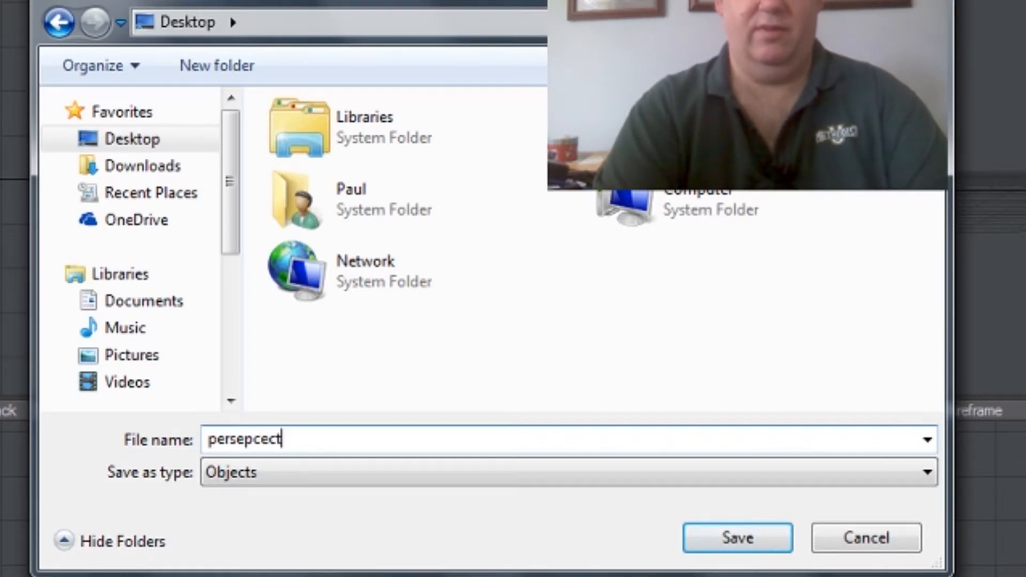
pyautogui.press('BackSpace')
pyautogui.press('BackSpace')
pyautogui.write('pective')
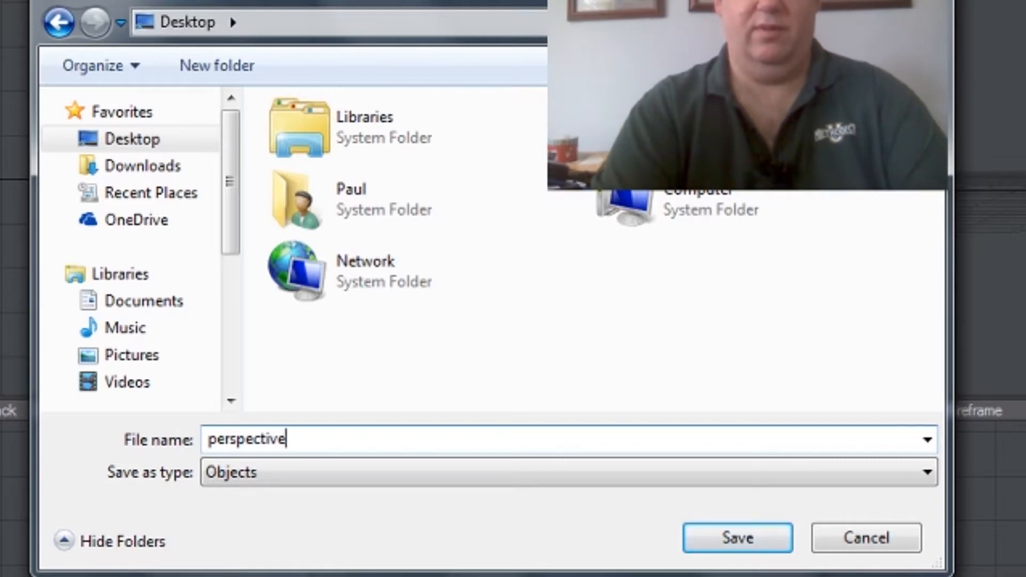
pyautogui.click(743, 535)
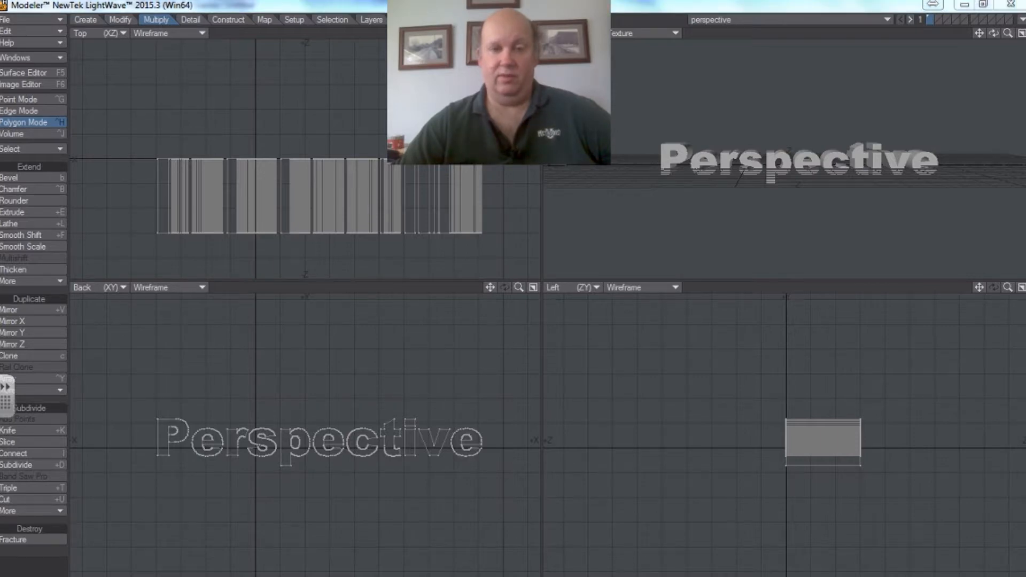
# Switch to LightWave Layout and load the object perspective.lwo from the Desktop into the scene.
pyautogui.press('F12')
pyautogui.click(59, 26)
pyautogui.moveTo(59, 27)
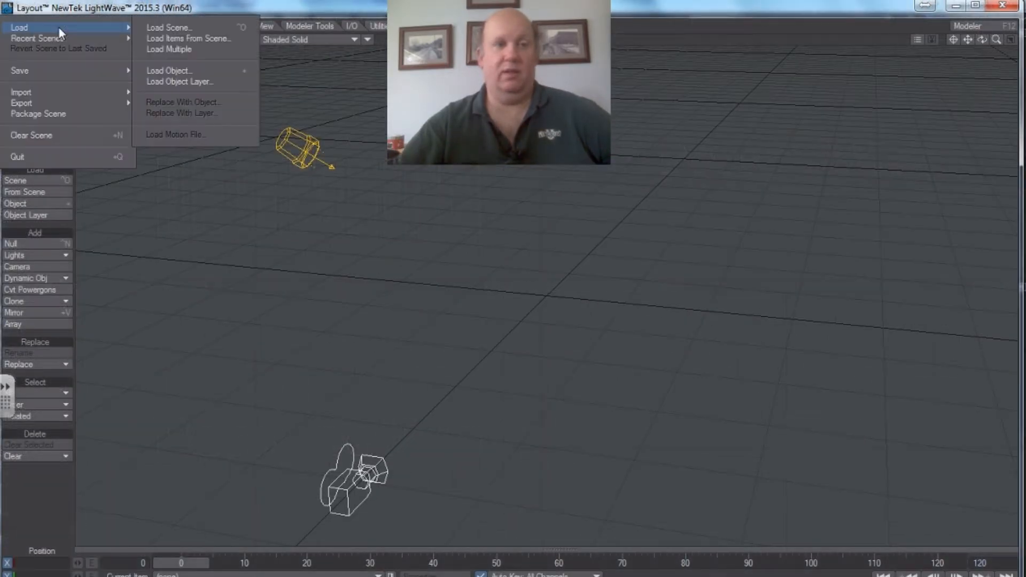
pyautogui.click(176, 70)
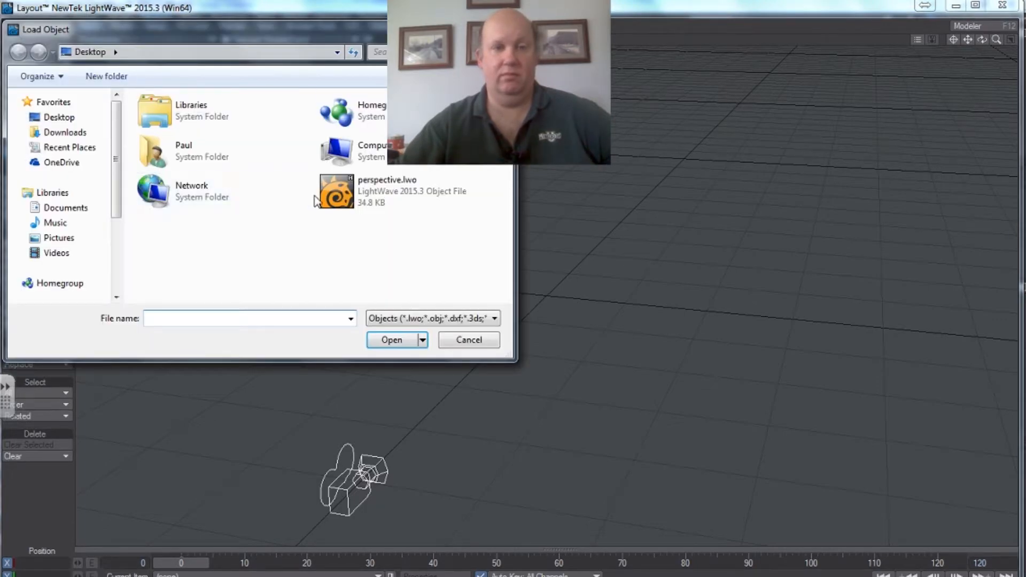
pyautogui.click(329, 199)
pyautogui.click(394, 340)
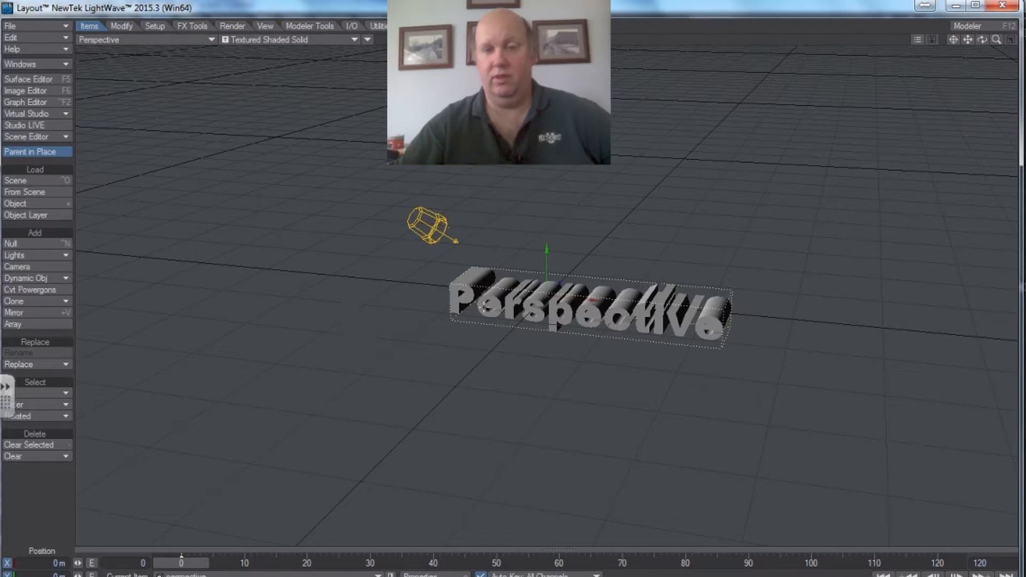
# Open the Surface Editor and set the "face" surface color to teal, RGB 0, 191, 191.
pyautogui.moveTo(987, 42)
pyautogui.mouseDown()
pyautogui.moveTo(987, 64)
pyautogui.moveTo(972, 48)
pyautogui.mouseUp()
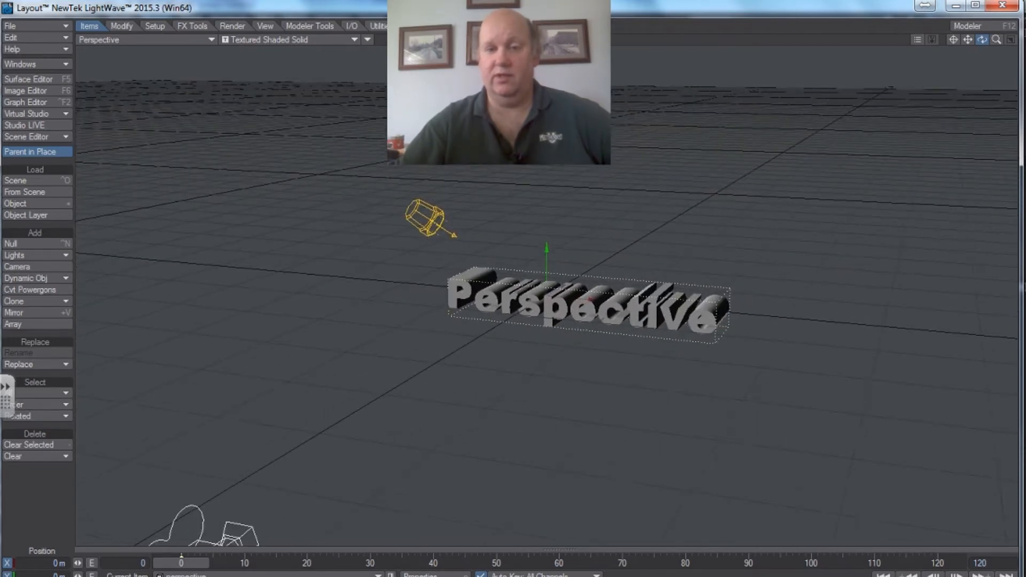
pyautogui.click(47, 81)
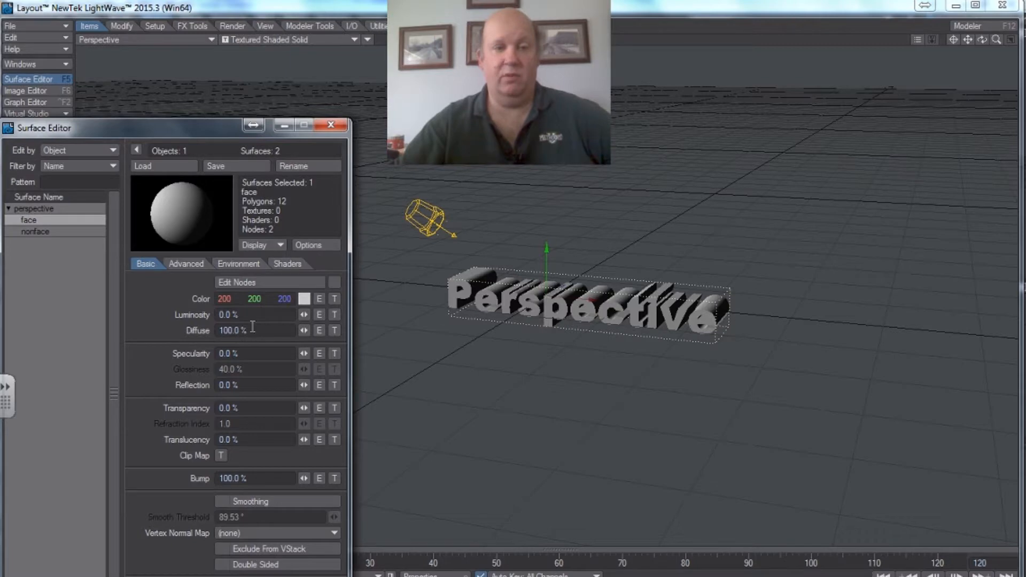
pyautogui.click(304, 299)
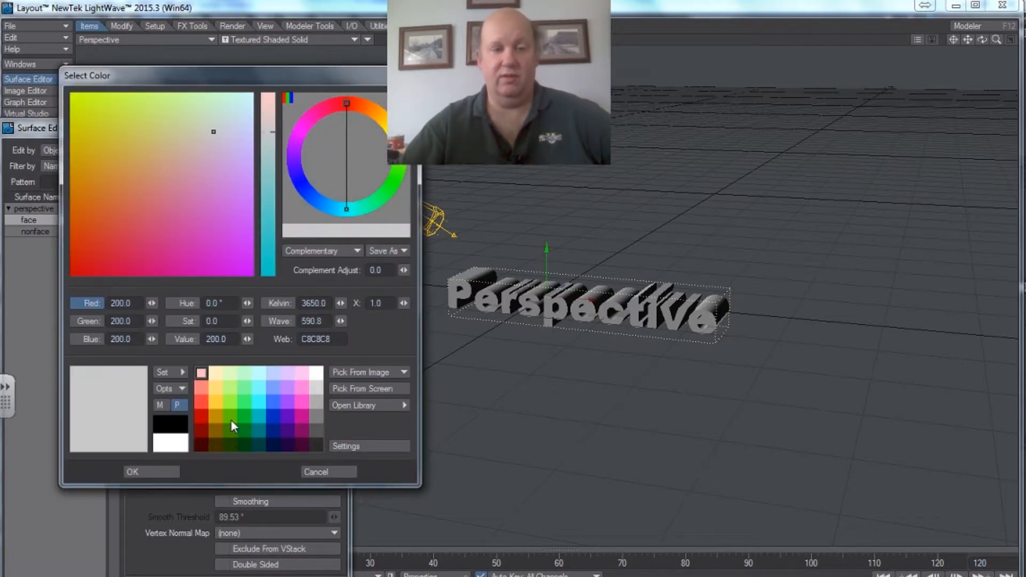
pyautogui.click(269, 444)
pyautogui.click(171, 471)
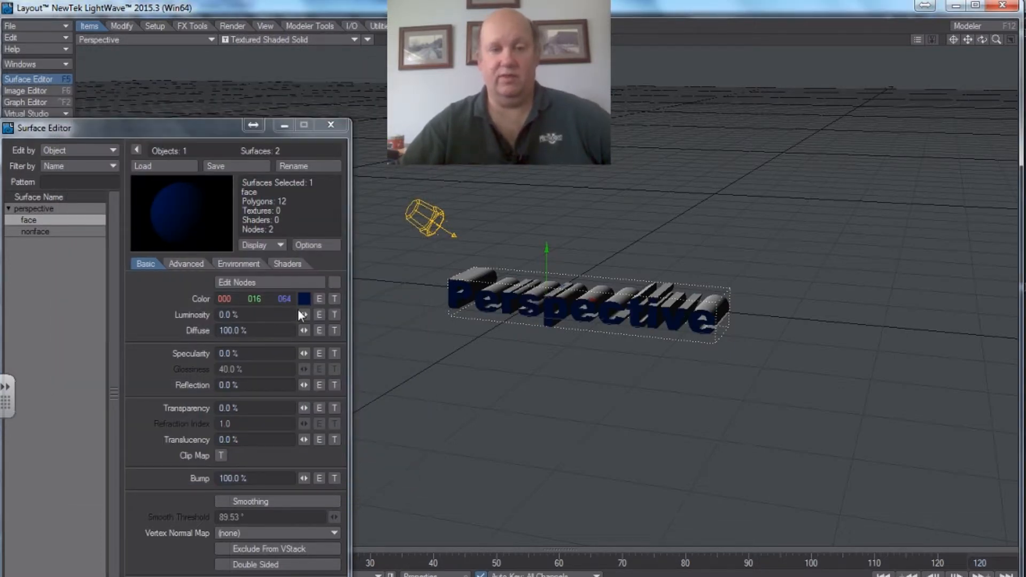
pyautogui.click(307, 298)
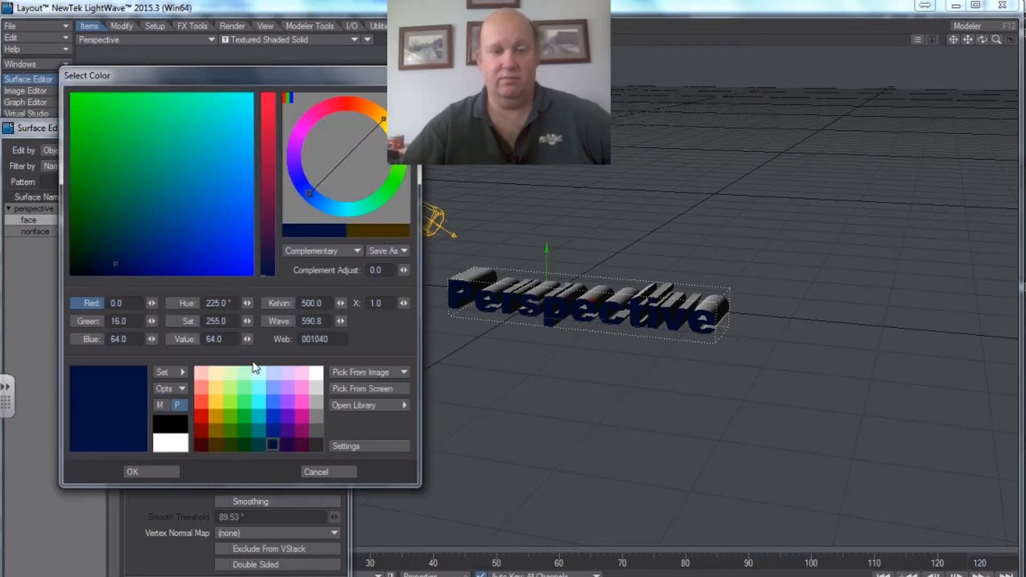
pyautogui.click(255, 415)
pyautogui.click(166, 470)
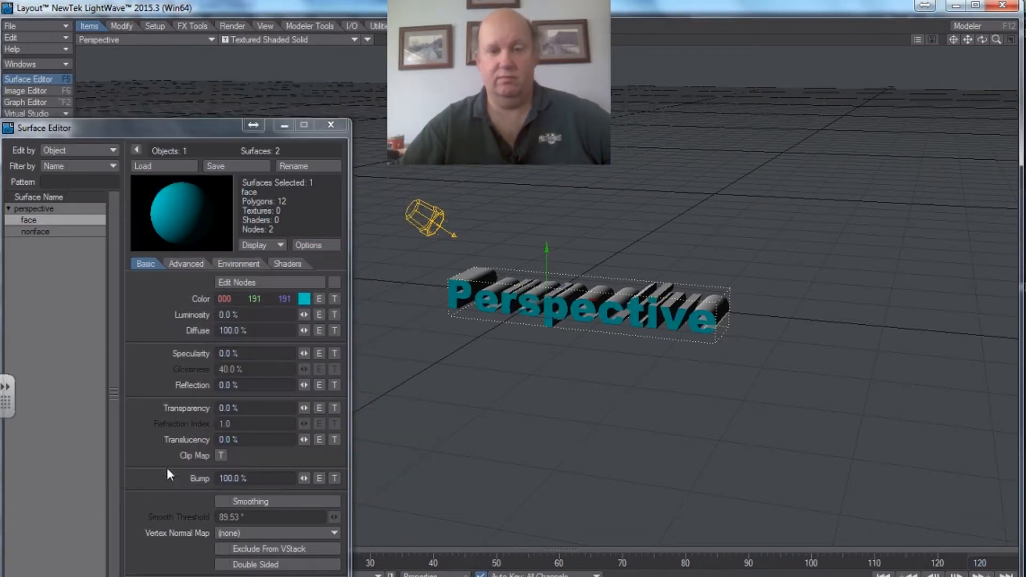
# Set the "nonface" surface color to light cyan, RGB 125, 255, 255.
pyautogui.click(35, 232)
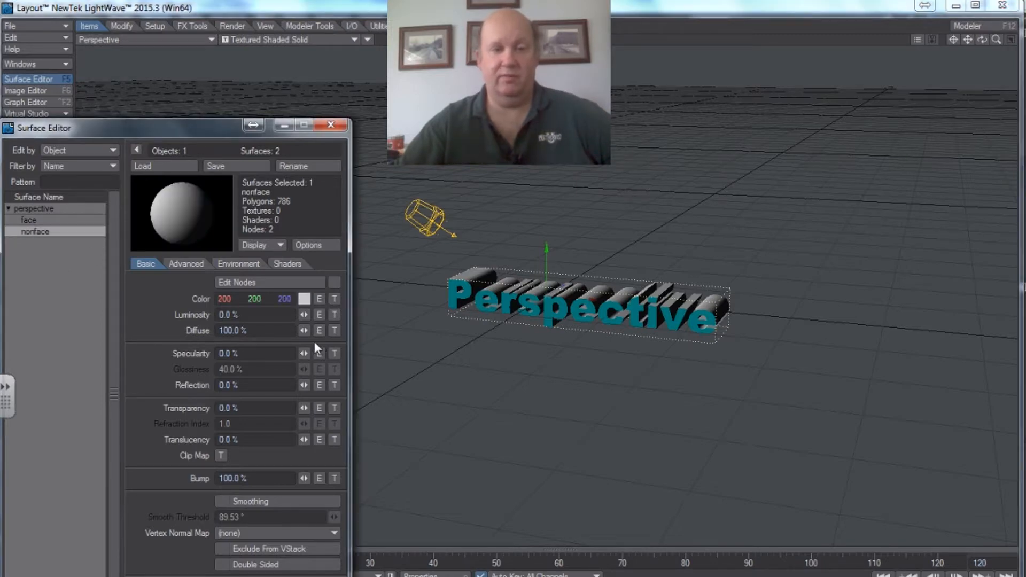
pyautogui.click(304, 297)
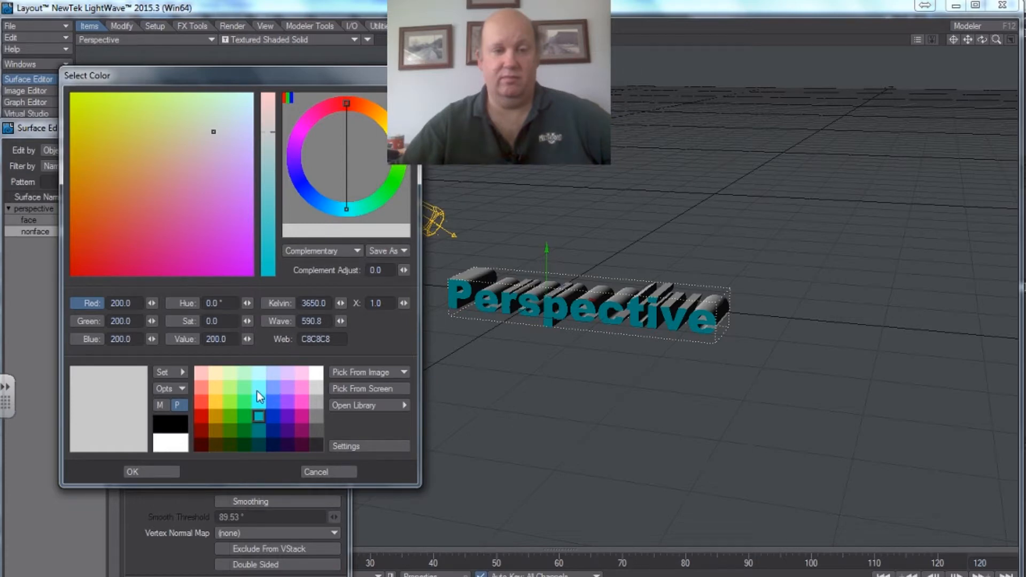
pyautogui.click(259, 387)
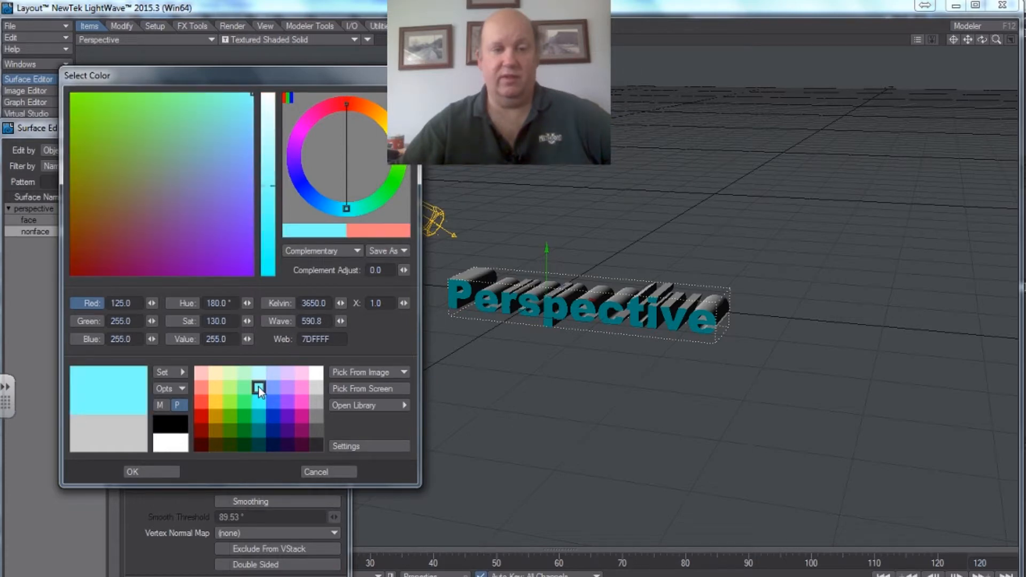
pyautogui.click(165, 473)
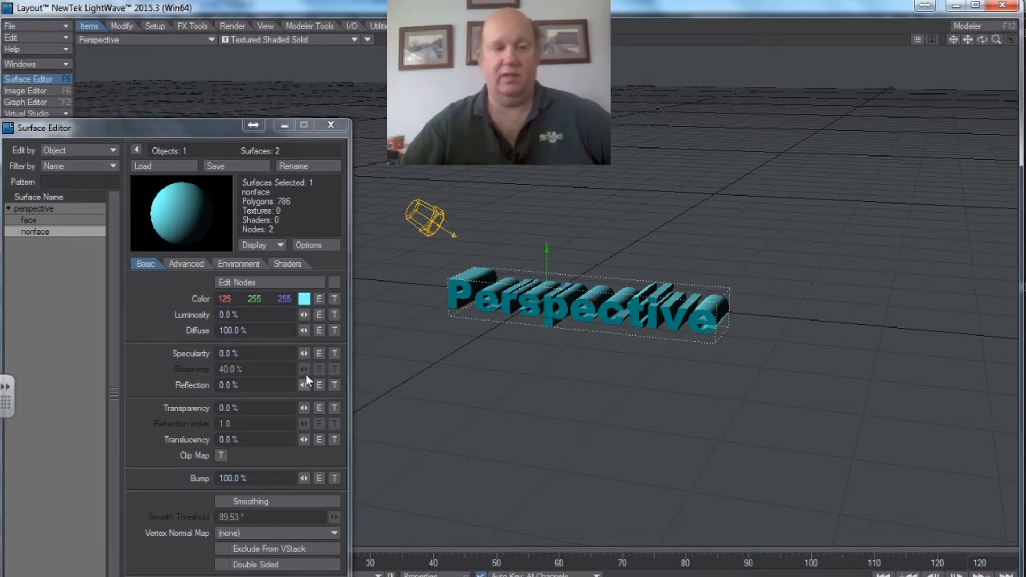
# Give the "nonface" surface a transparency of 62% and a specularity of 97.5%.
pyautogui.click(304, 408)
pyautogui.moveTo(304, 409)
pyautogui.mouseDown()
pyautogui.moveTo(358, 409)
pyautogui.moveTo(301, 409)
pyautogui.mouseUp()
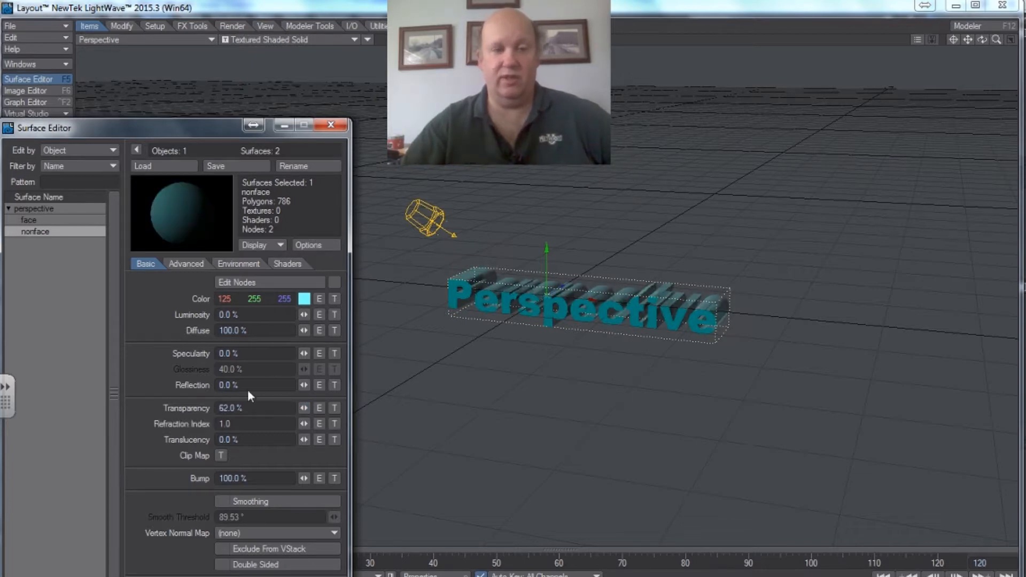
pyautogui.moveTo(304, 353)
pyautogui.mouseDown()
pyautogui.moveTo(321, 353)
pyautogui.moveTo(303, 352)
pyautogui.mouseUp()
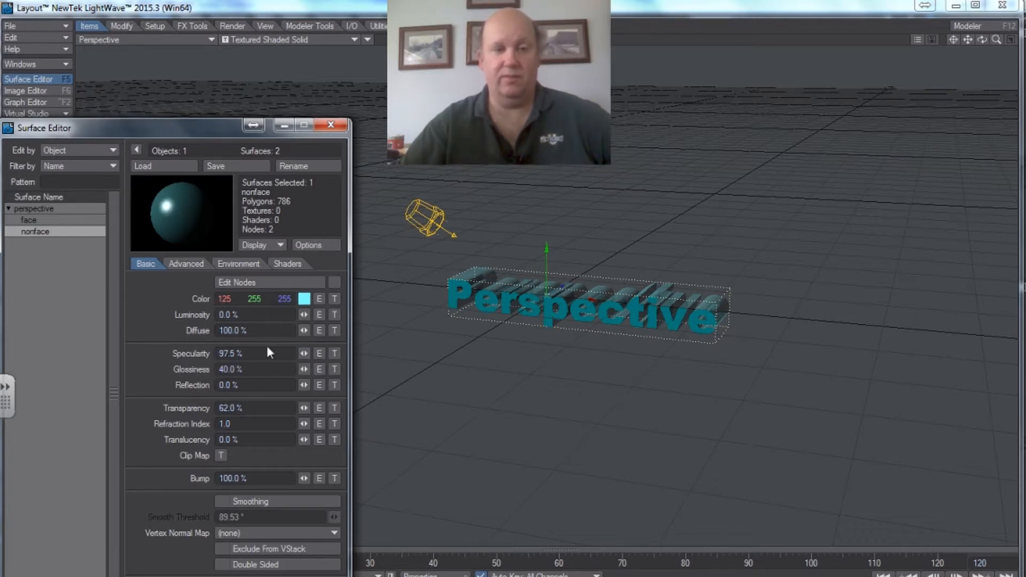
# Raise the "face" surface's luminosity to 77.5% and close the Surface Editor.
pyautogui.click(21, 220)
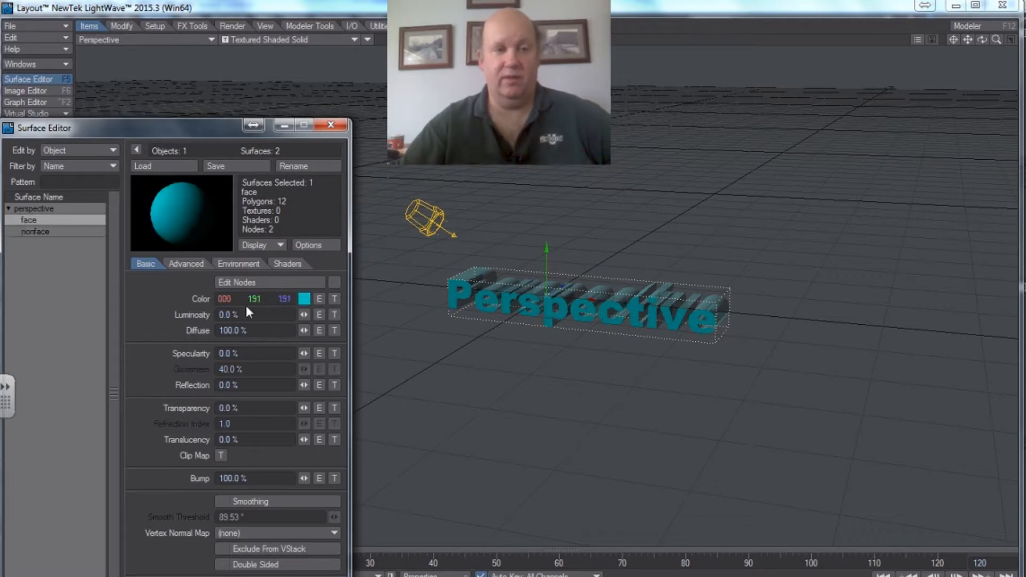
pyautogui.moveTo(305, 314); pyautogui.dragTo(331, 313)
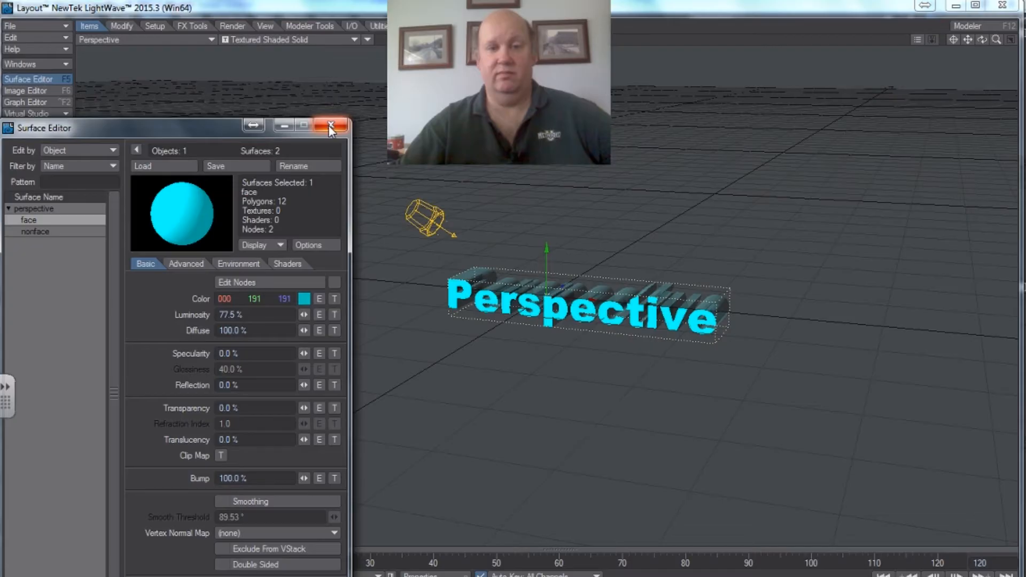
pyautogui.click(329, 126)
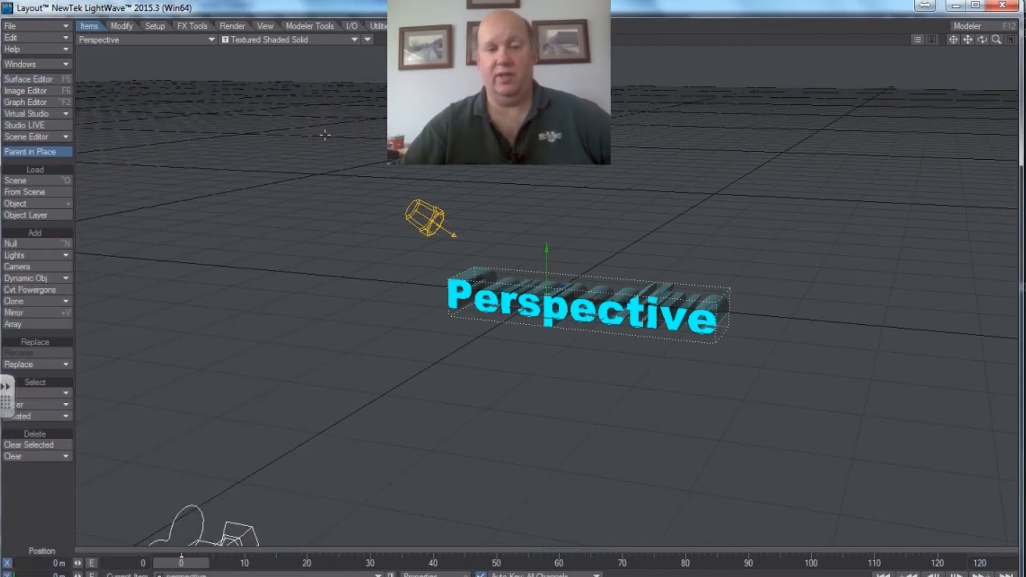
# In the camera view, move the text closer to the camera, to about -120 mm on X, and up to the top of the frame.
pyautogui.click(148, 40)
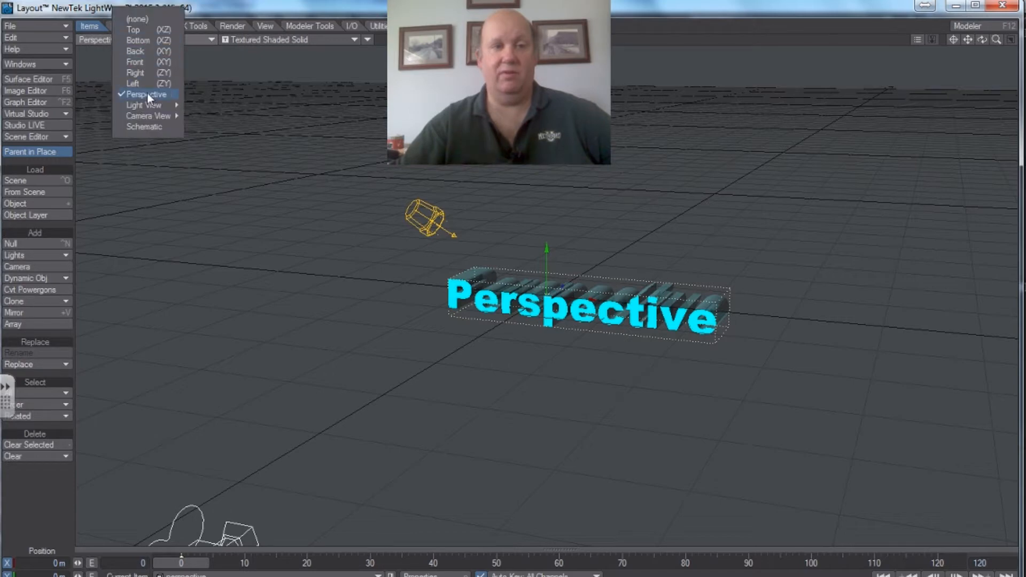
pyautogui.moveTo(146, 118)
pyautogui.click(213, 136)
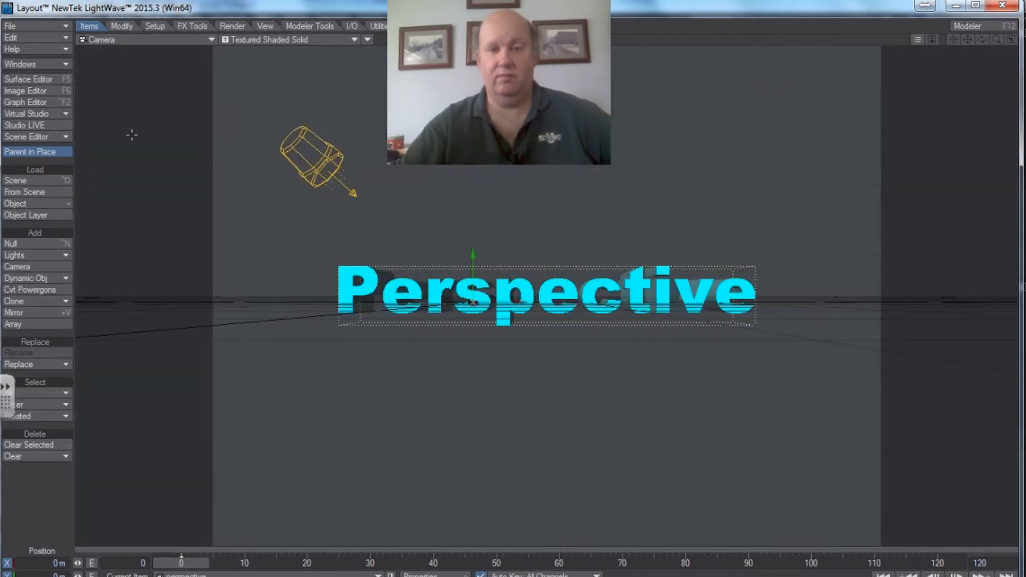
pyautogui.click(122, 26)
pyautogui.moveTo(467, 486); pyautogui.dragTo(488, 486)
pyautogui.moveTo(486, 302); pyautogui.dragTo(464, 305)
pyautogui.moveTo(464, 304); pyautogui.dragTo(482, 456, button='right')
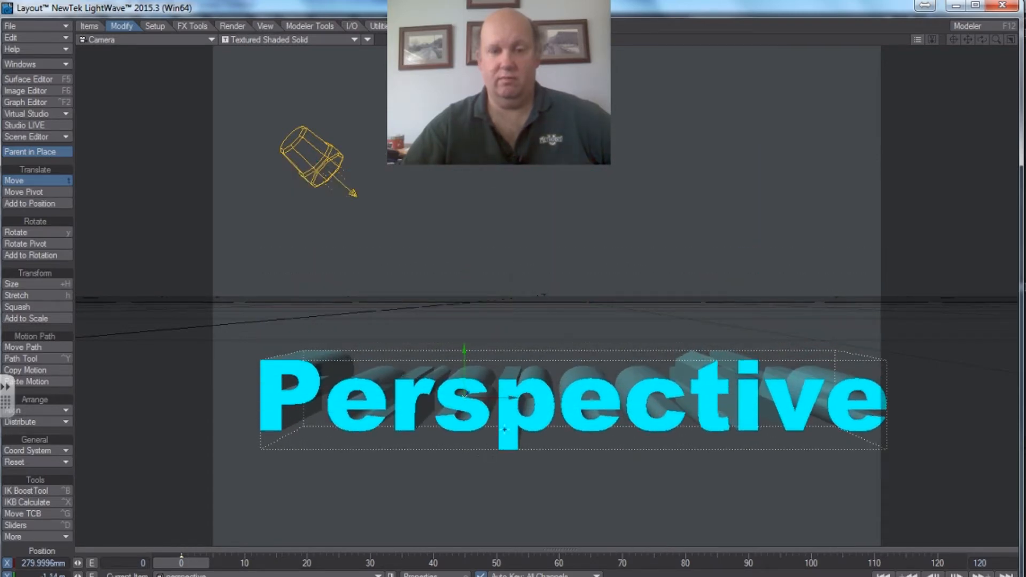
pyautogui.moveTo(561, 386); pyautogui.dragTo(500, 405)
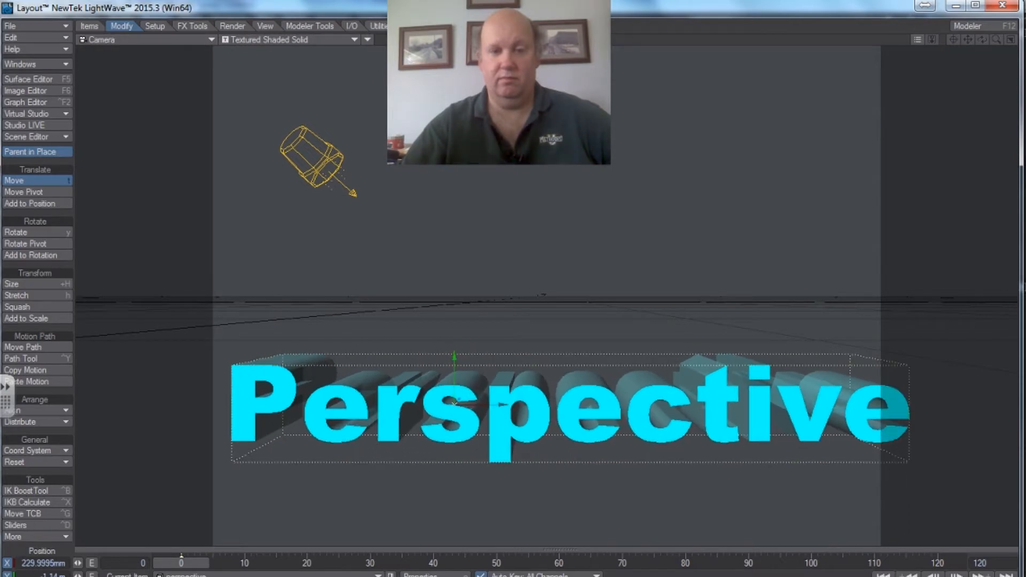
pyautogui.moveTo(572, 200)
pyautogui.mouseDown()
pyautogui.moveTo(540, 200)
pyautogui.moveTo(574, 197)
pyautogui.mouseUp()
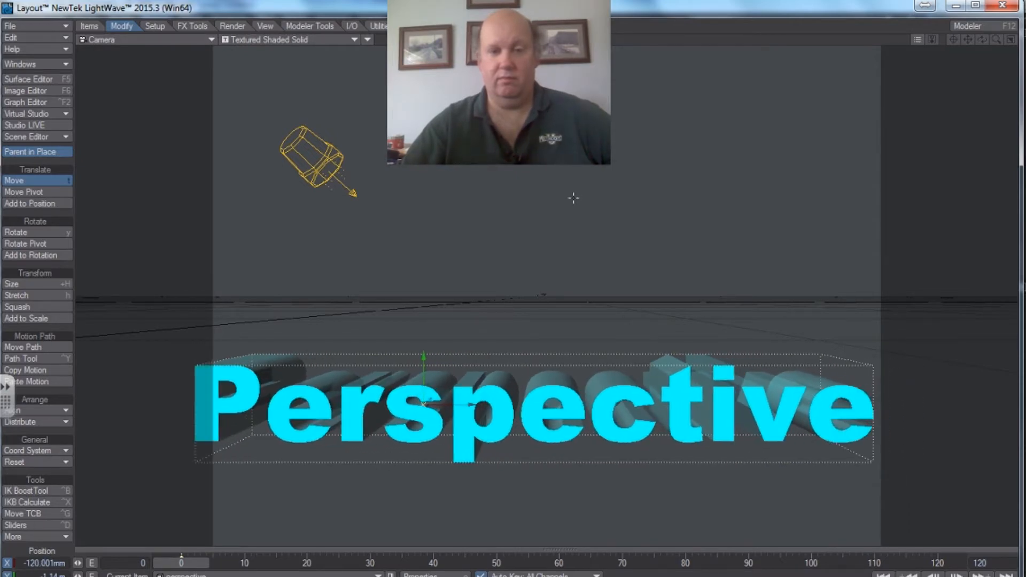
pyautogui.moveTo(535, 406); pyautogui.dragTo(535, 98, button='right')
# Select the light and move it along the X axis to about -4.67 m.
pyautogui.click(318, 178)
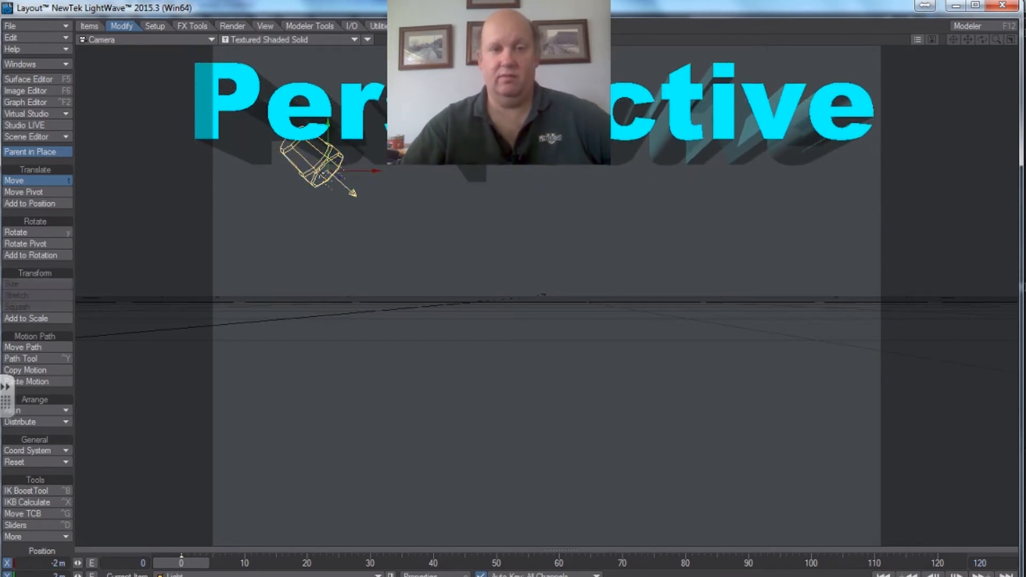
pyautogui.moveTo(365, 171); pyautogui.dragTo(186, 170)
pyautogui.moveTo(501, 218); pyautogui.dragTo(494, 218)
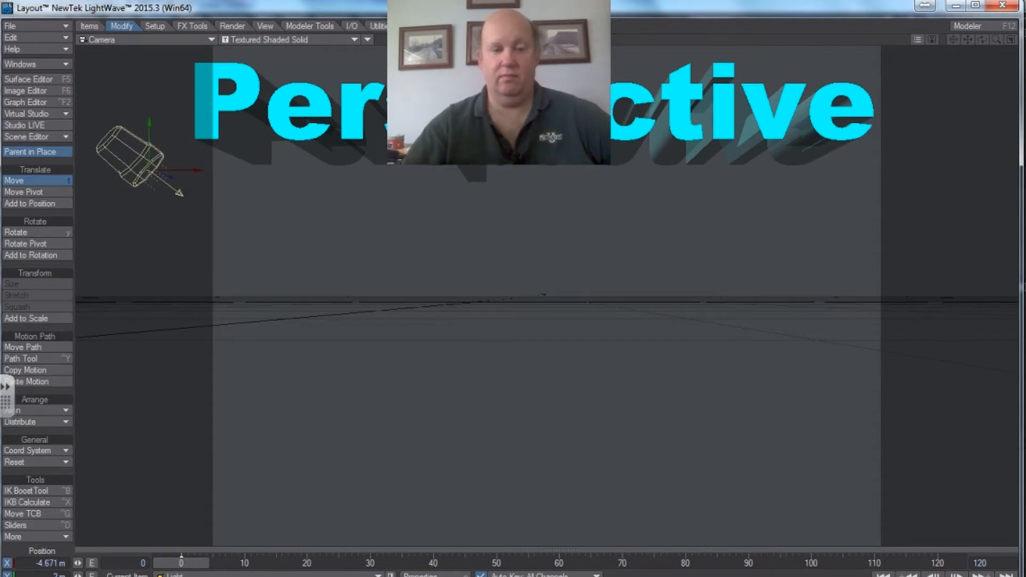
# Move the camera sideways to about 1.07 m on X, render the current frame, and dismiss the render status.
pyautogui.hotkey('shift', 'c')
pyautogui.moveTo(453, 447); pyautogui.dragTo(438, 447)
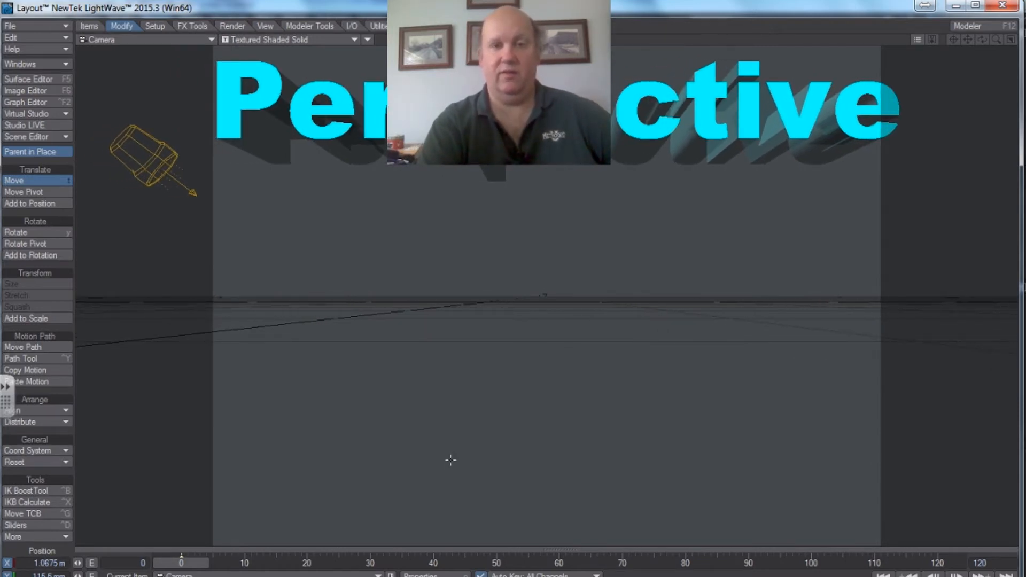
pyautogui.press('F9')
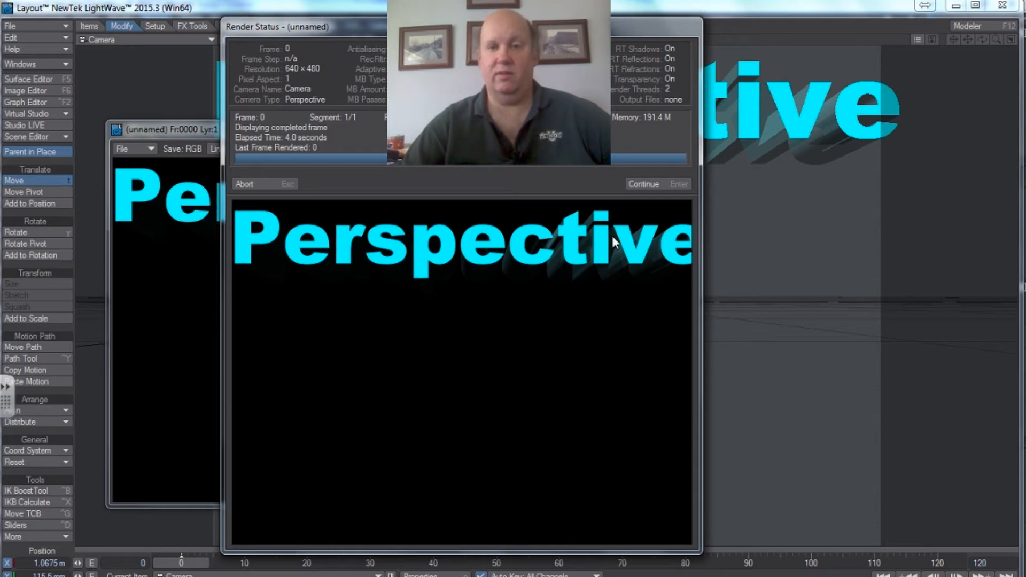
pyautogui.click(654, 185)
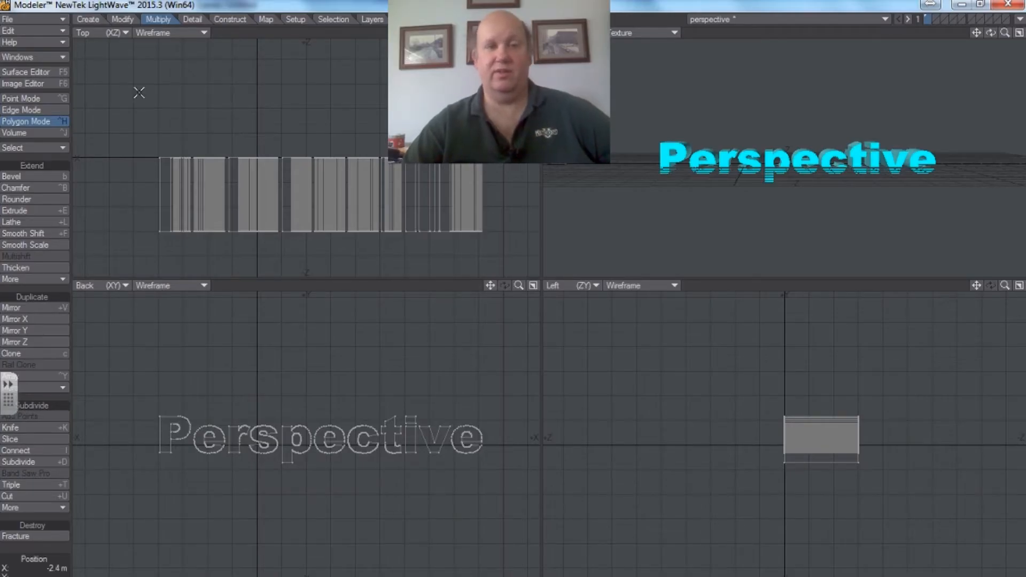
# Start a new object and set the text of a Logo Maker logo to "In Perspective".
pyautogui.click(57, 18)
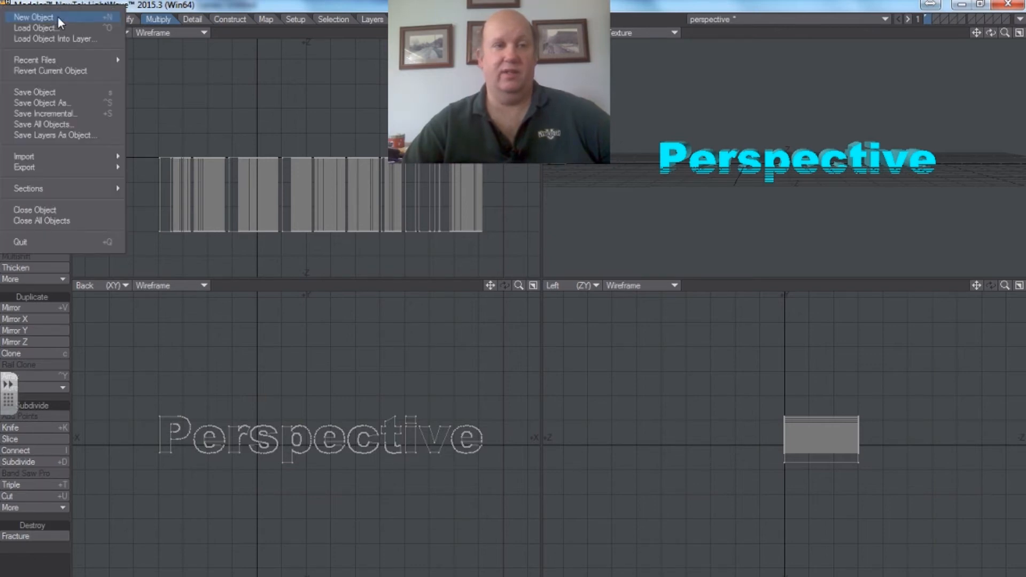
pyautogui.click(60, 18)
pyautogui.click(88, 17)
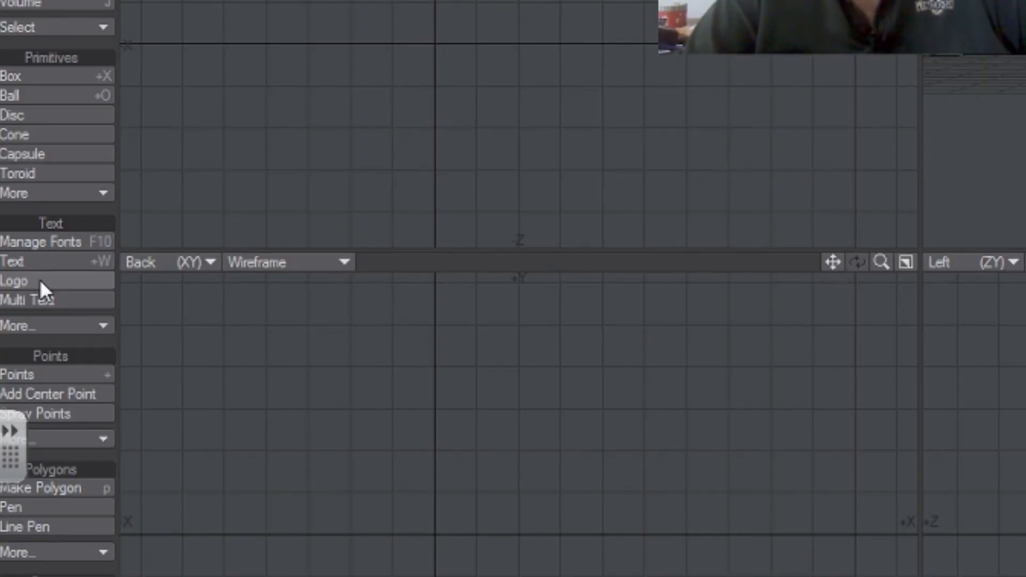
pyautogui.click(39, 279)
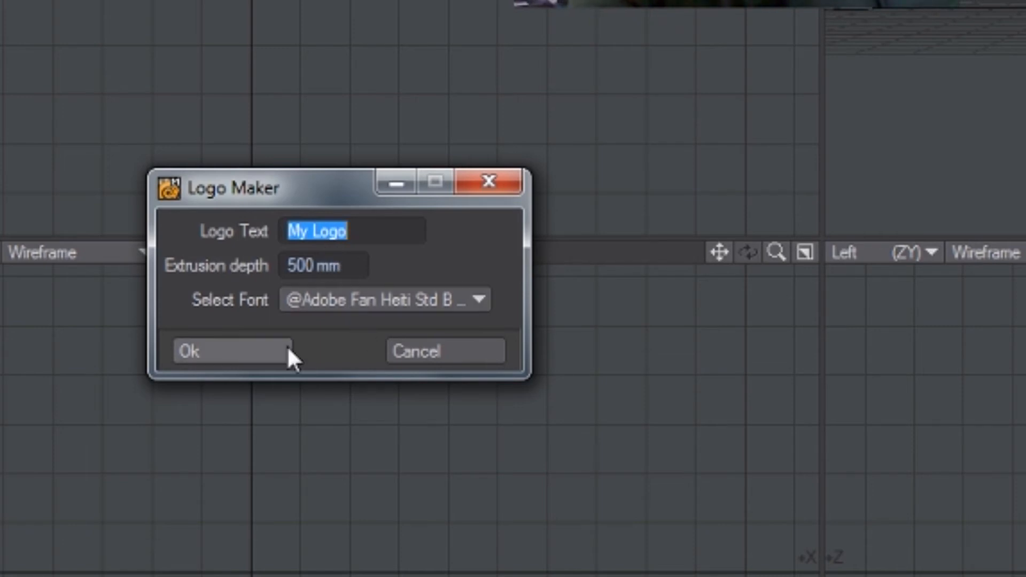
pyautogui.write('In Perspective')
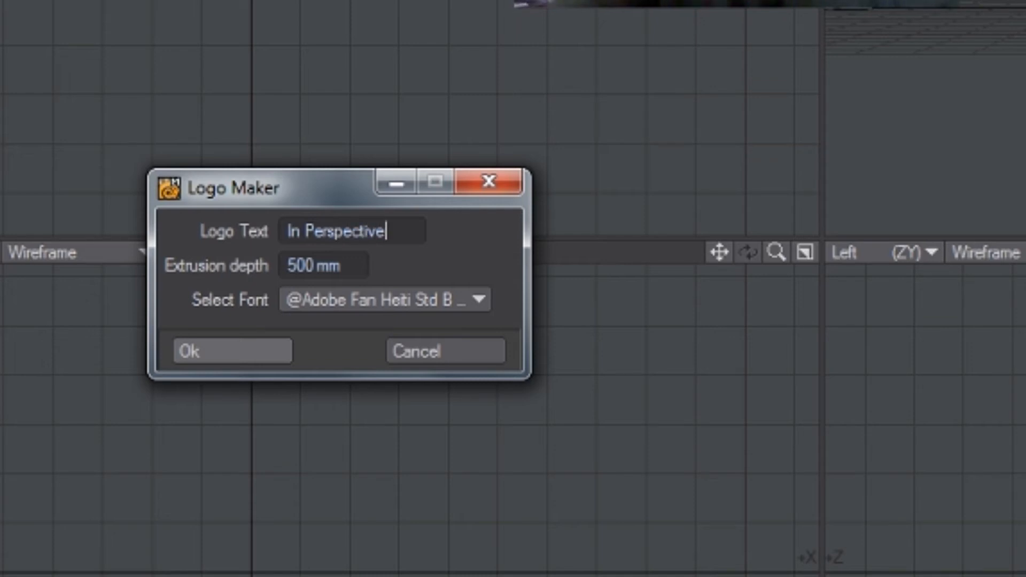
# Set the logo's font to Brush Script MT 400 Italic and generate the 3D logo with the 500 mm extrusion depth.
pyautogui.click(478, 299)
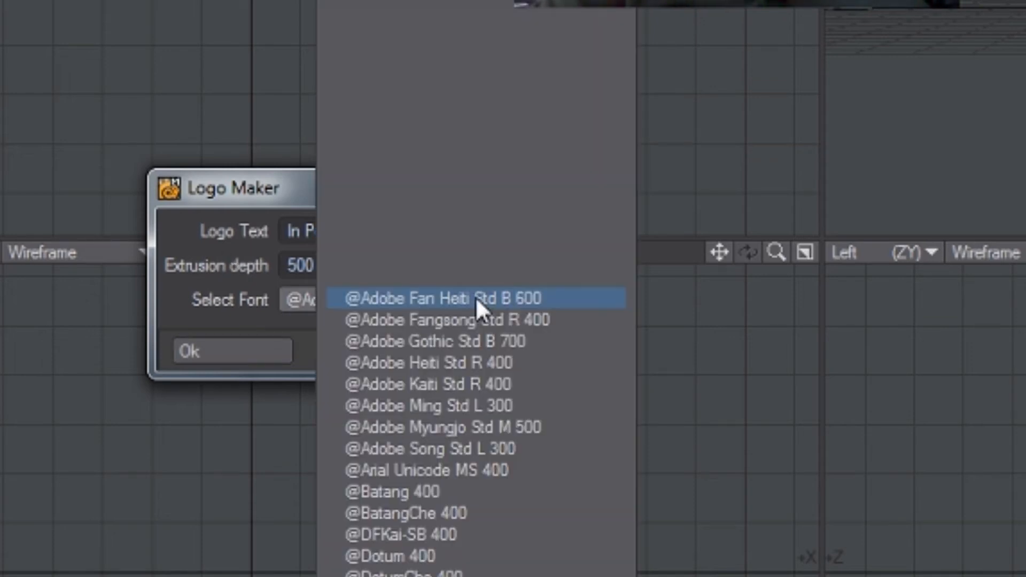
pyautogui.scroll(-20, 475, 289)
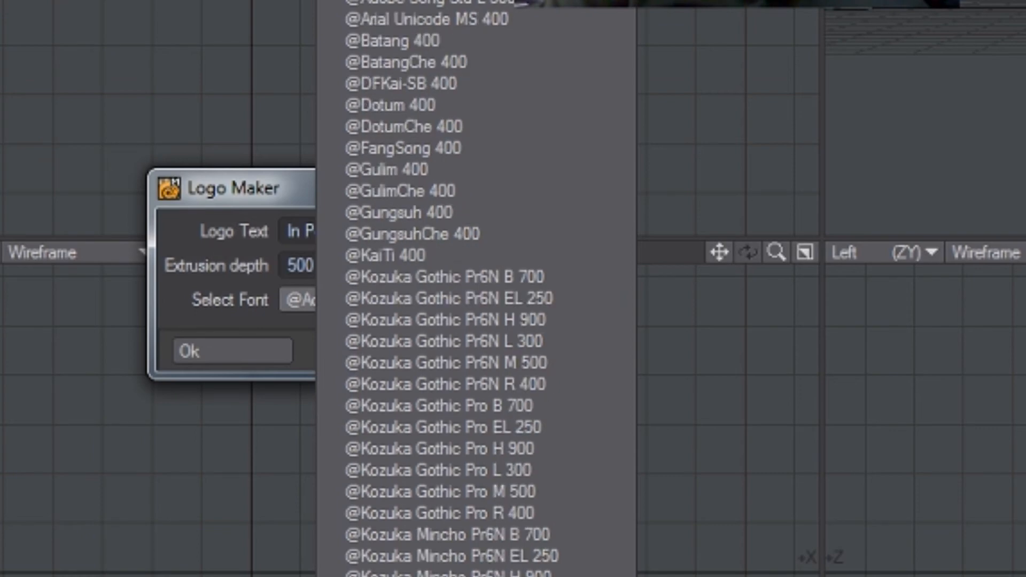
pyautogui.scroll(-20, 463, 450)
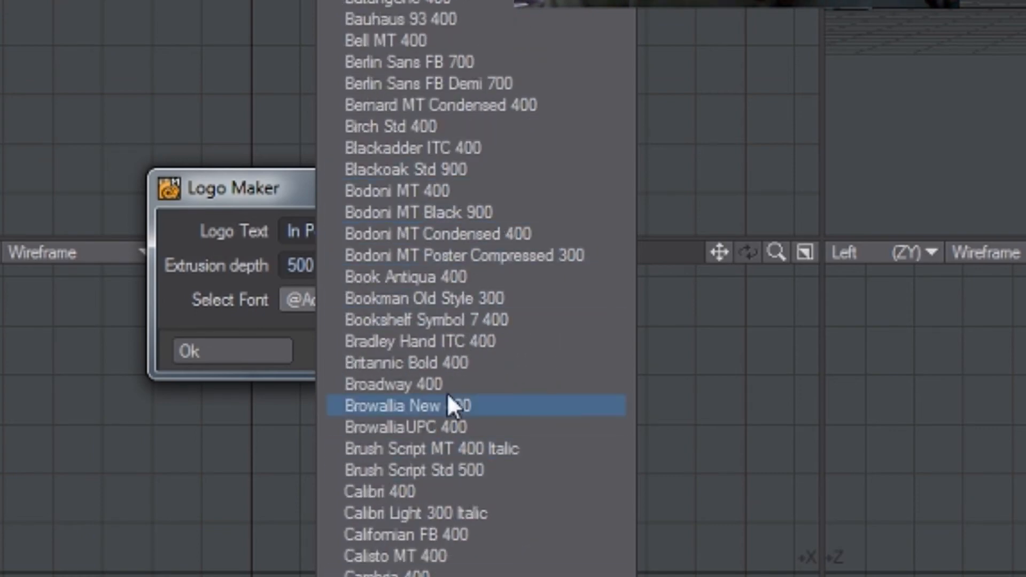
pyautogui.click(443, 449)
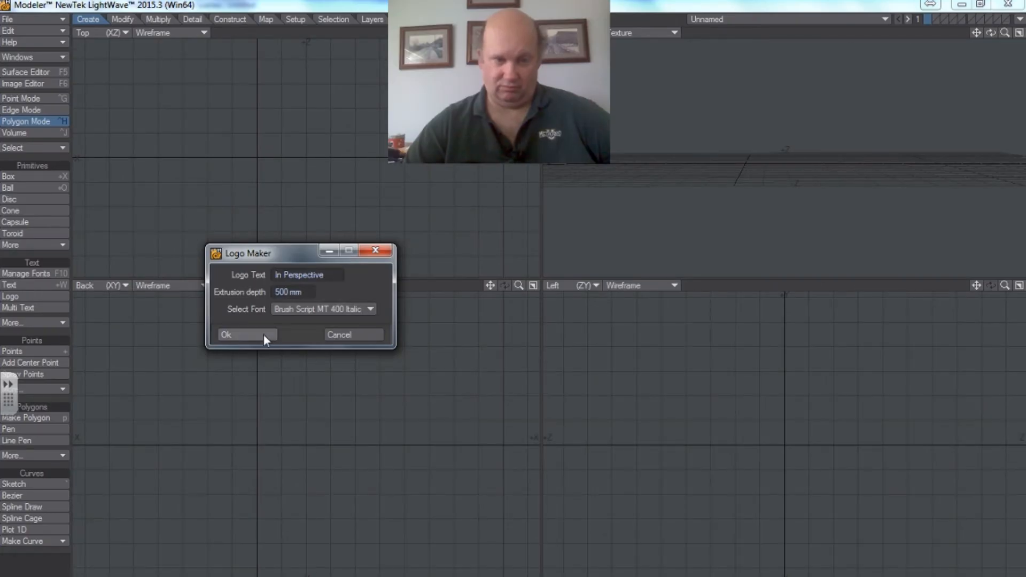
pyautogui.click(264, 335)
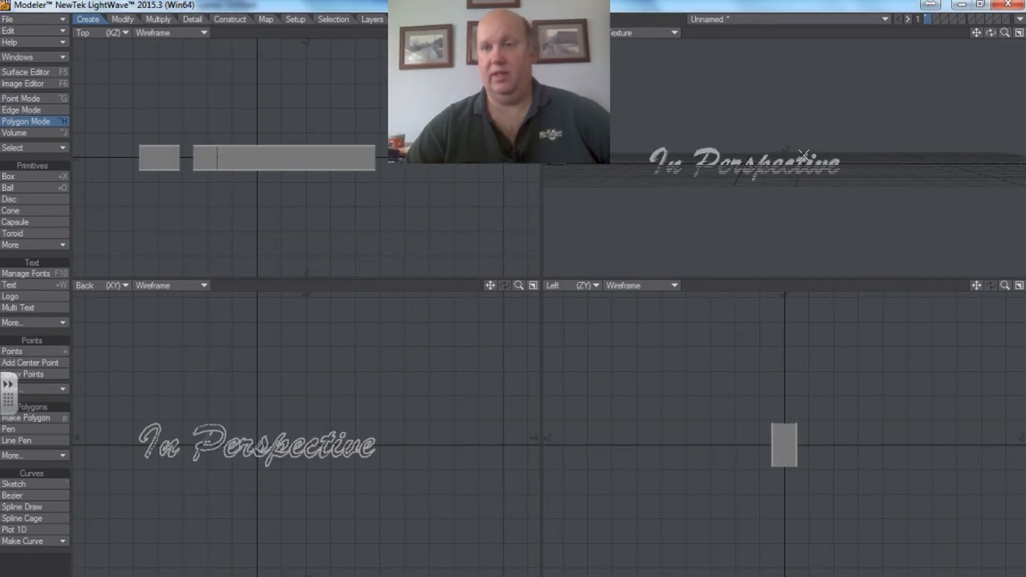
pyautogui.moveTo(1008, 33)
pyautogui.mouseDown()
pyautogui.moveTo(1023, 33)
pyautogui.moveTo(992, 38)
pyautogui.moveTo(997, 99)
pyautogui.moveTo(1005, 80)
pyautogui.moveTo(998, 107)
pyautogui.moveTo(1010, 118)
pyautogui.moveTo(996, 36)
pyautogui.mouseUp()
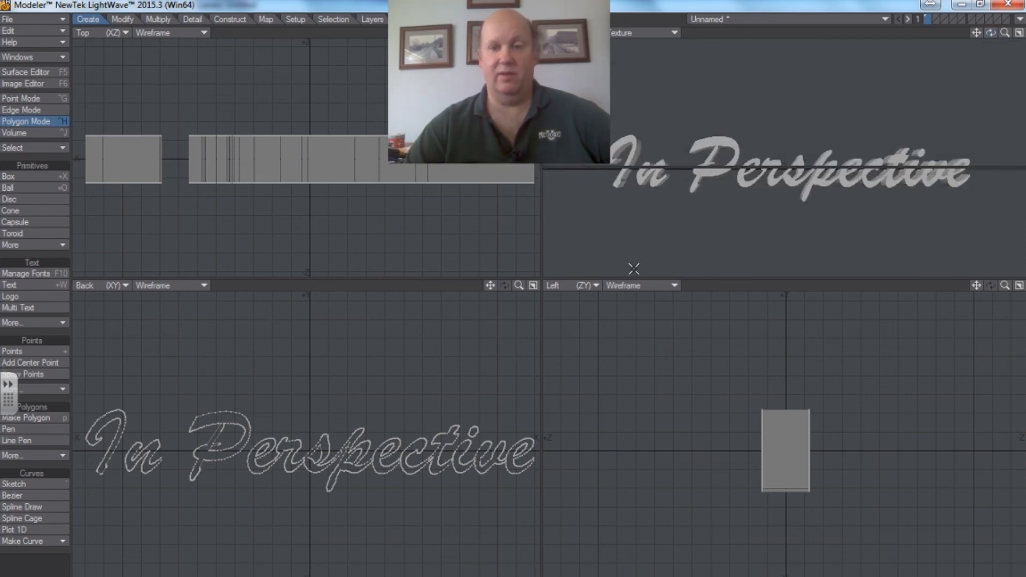